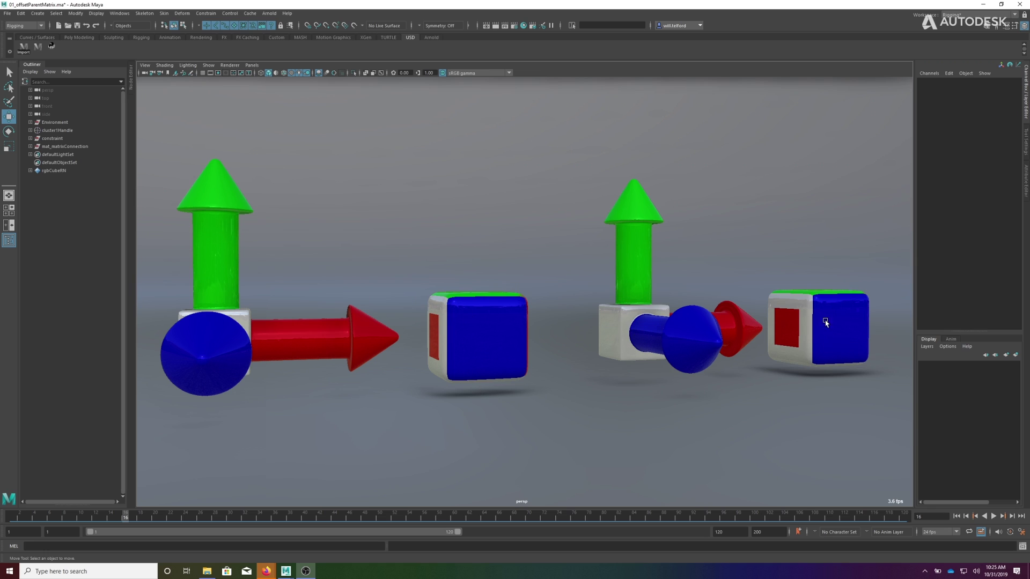
- Test-move the left and right axis rigs, undoing each move
alt+drag(504, 292, 515, 292)
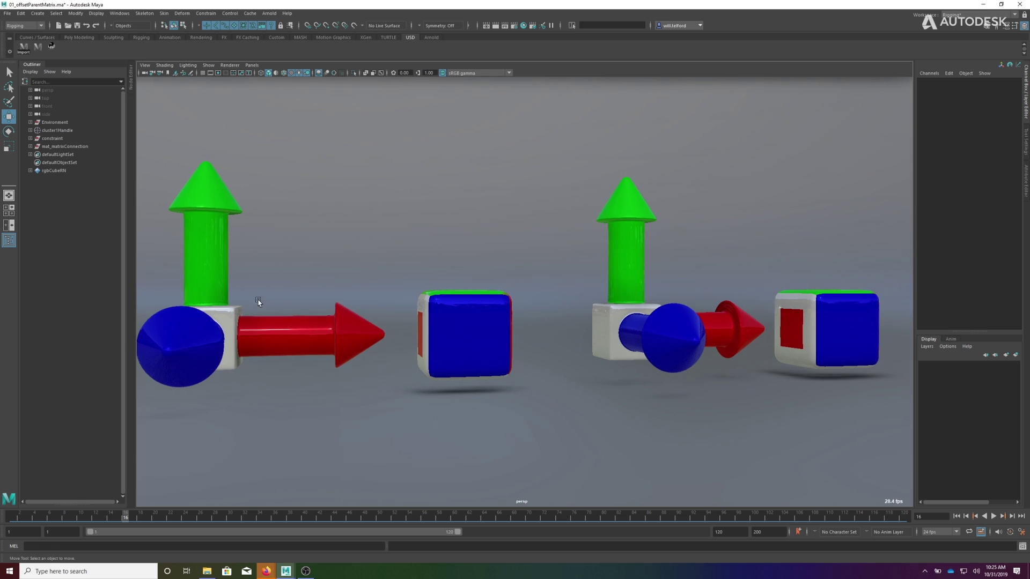
alt+drag(258, 302, 315, 372)
click(264, 320)
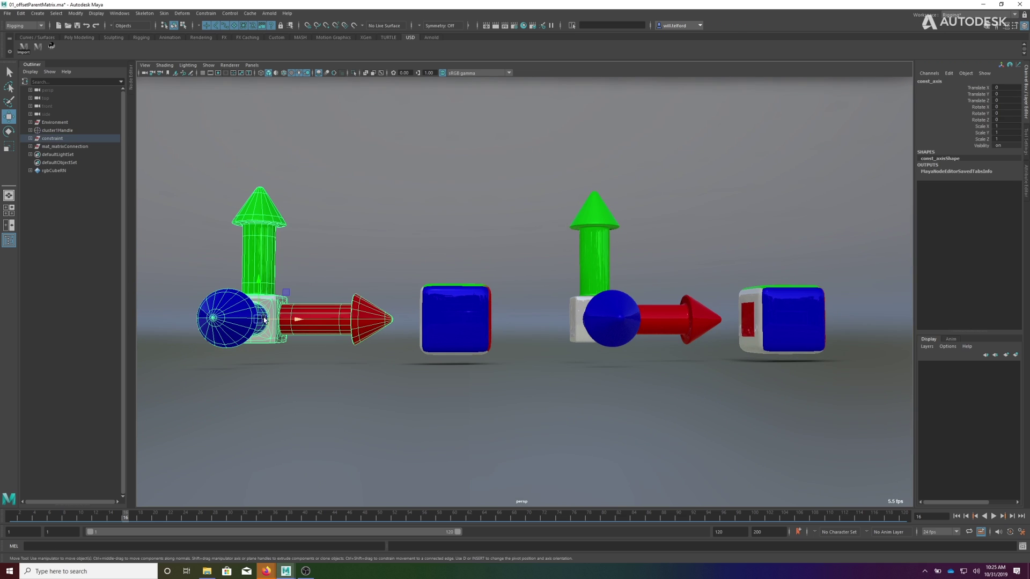
drag(264, 320, 245, 290)
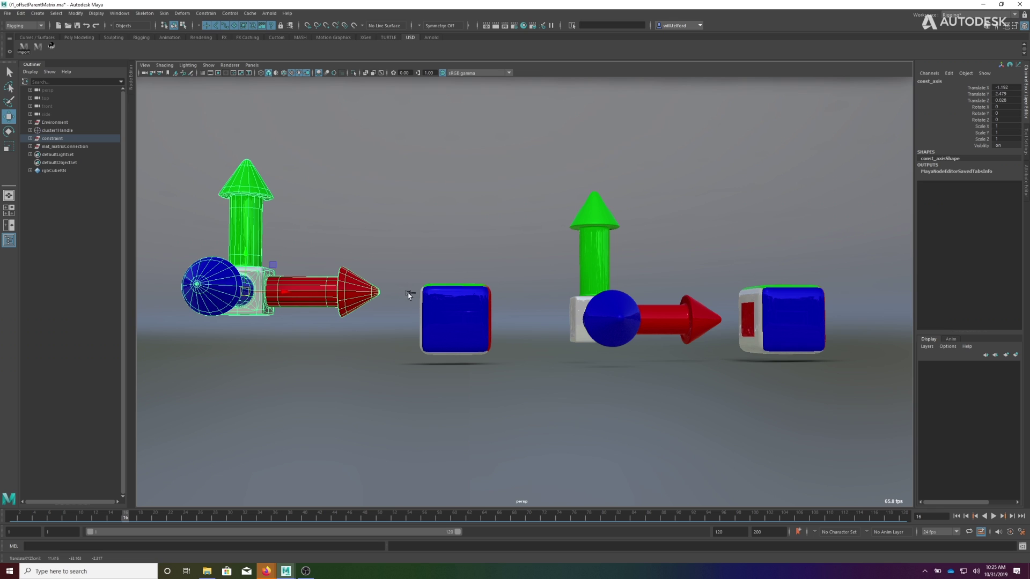
key(ctrl+z)
click(614, 306)
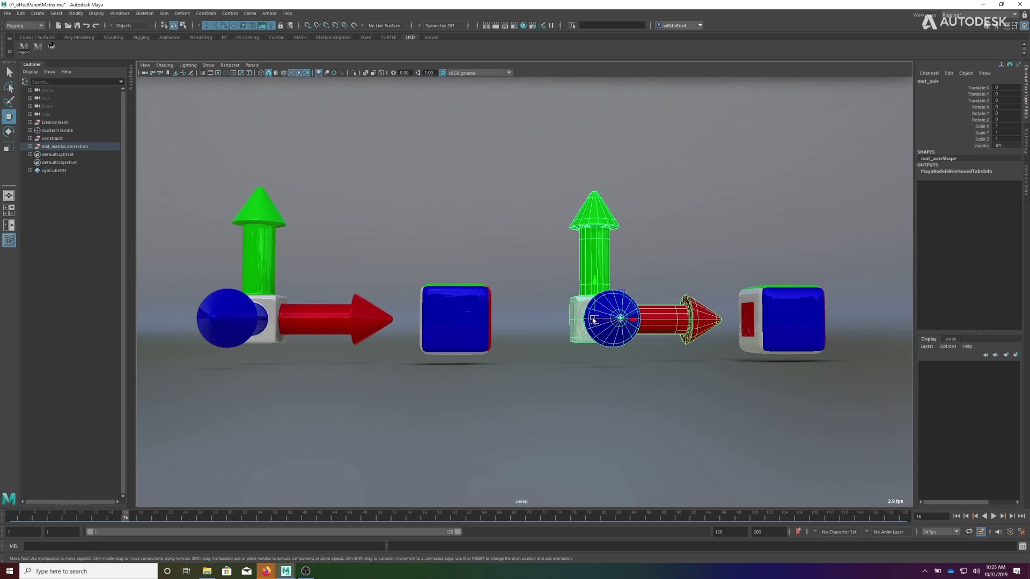
drag(593, 320, 545, 320)
key(ctrl+z)
scroll(560, 339, down, 2)
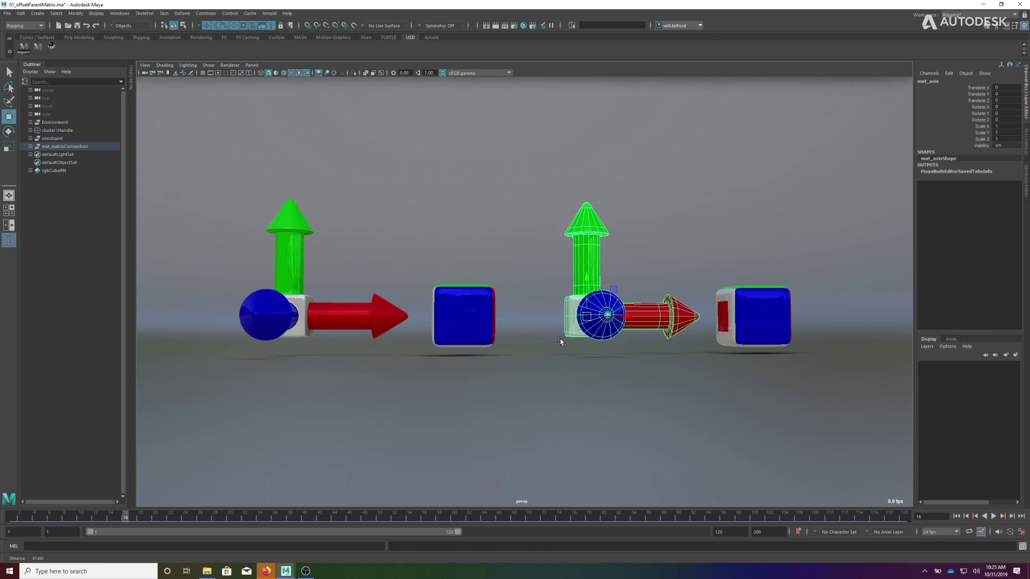
scroll(452, 351, up, 2)
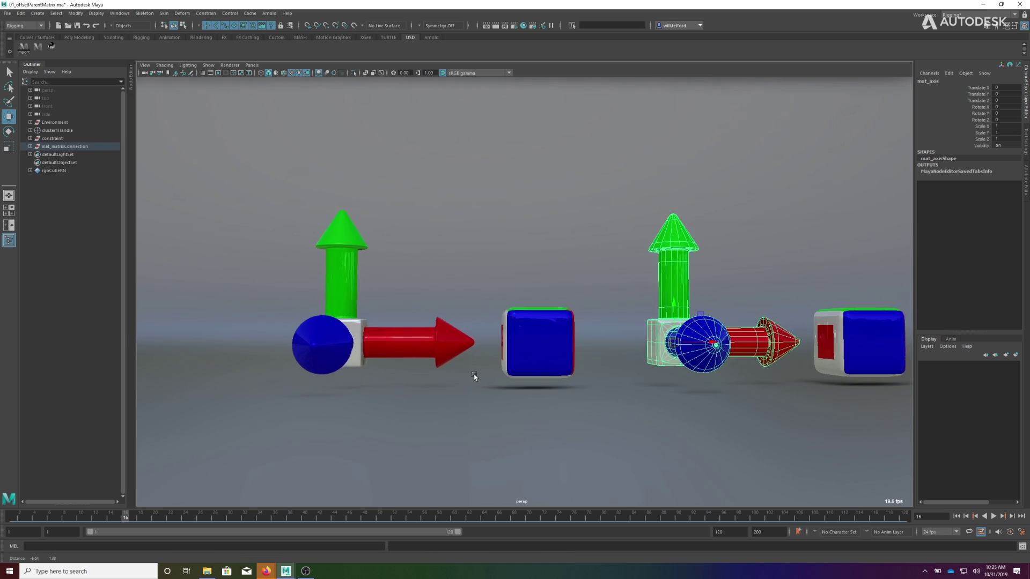
alt+middle_drag(475, 377, 504, 378)
- Parent-constrain the left cube to the left axis rig
click(364, 235)
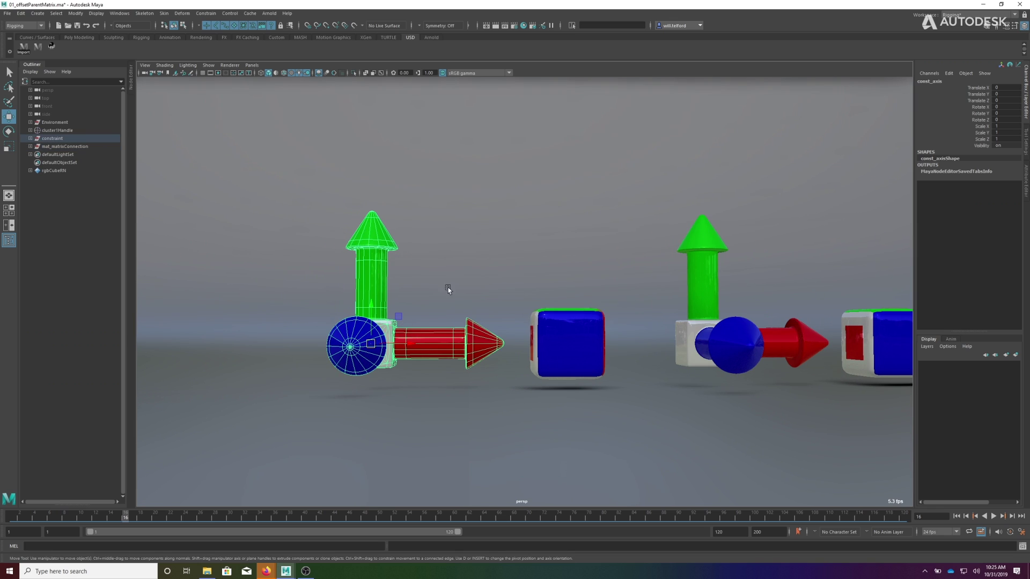
click(580, 330)
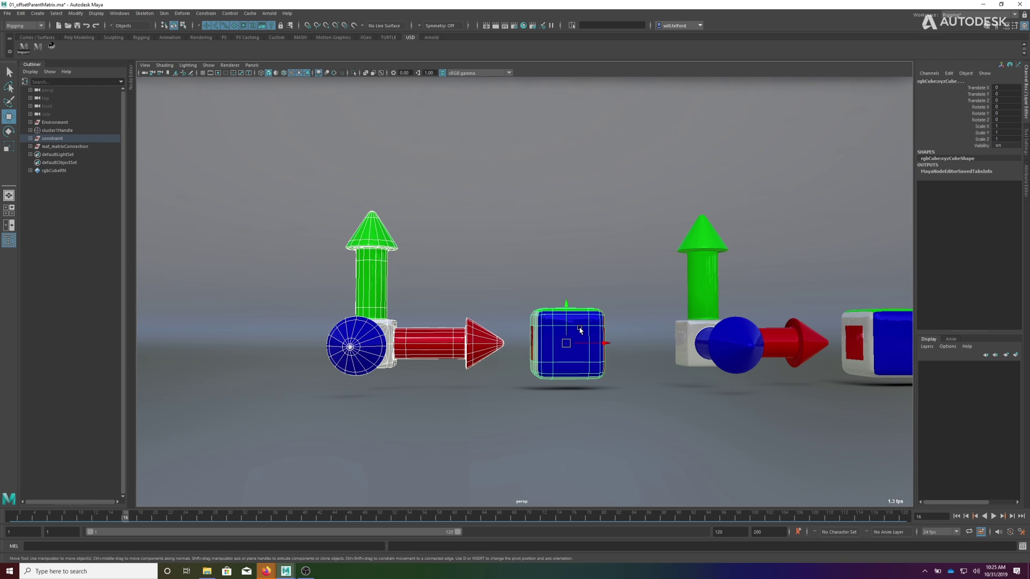
click(206, 13)
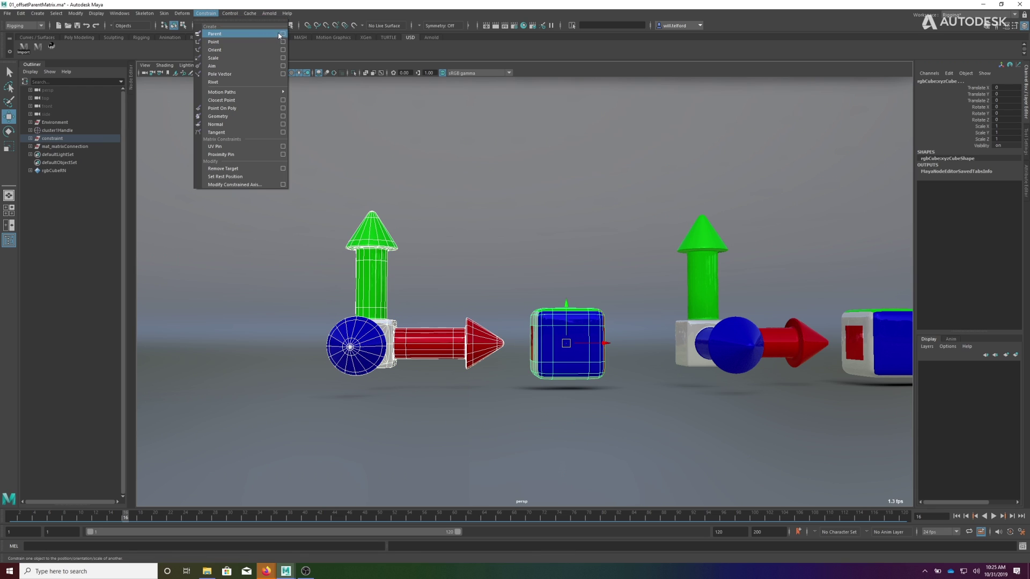
click(283, 36)
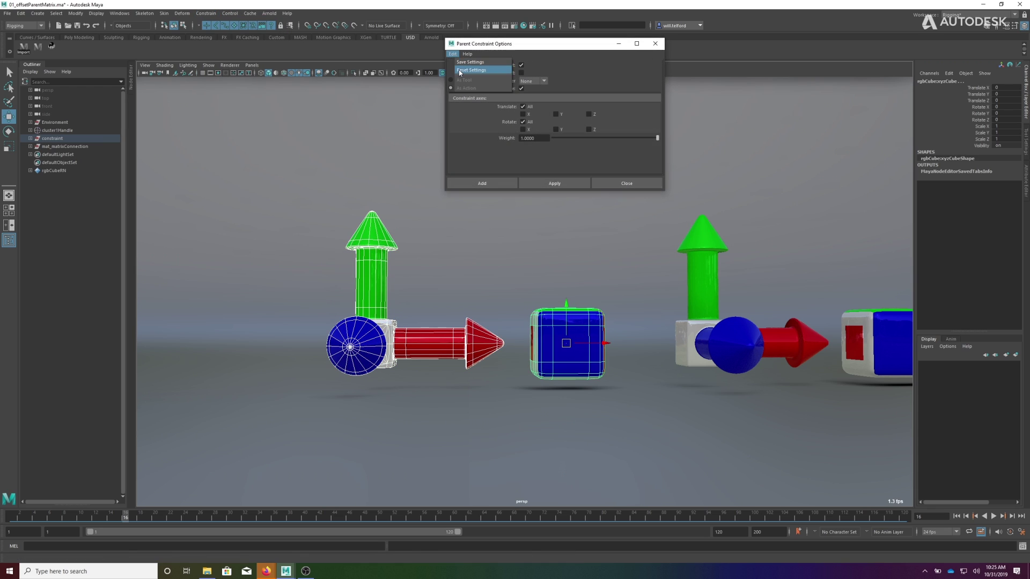
click(565, 182)
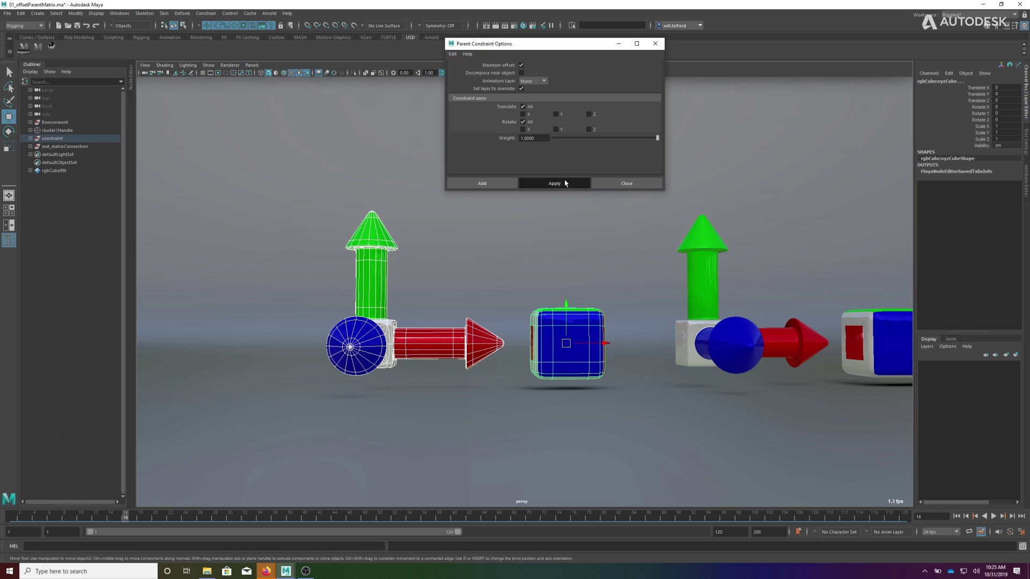
click(620, 183)
- Move the left rig to confirm the cube follows, then undo the move
click(401, 276)
click(374, 345)
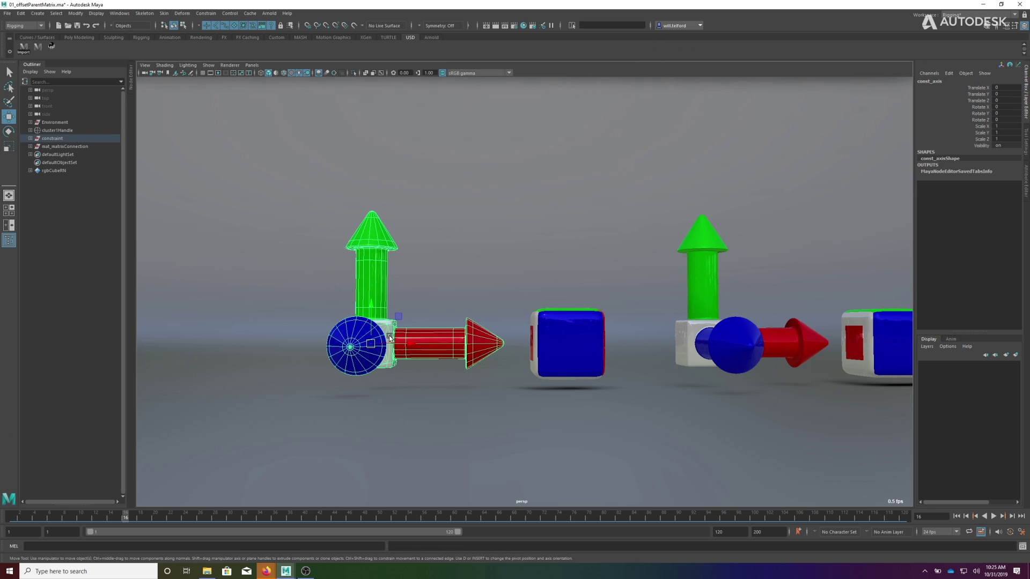
drag(374, 346, 359, 301)
key(ctrl+z)
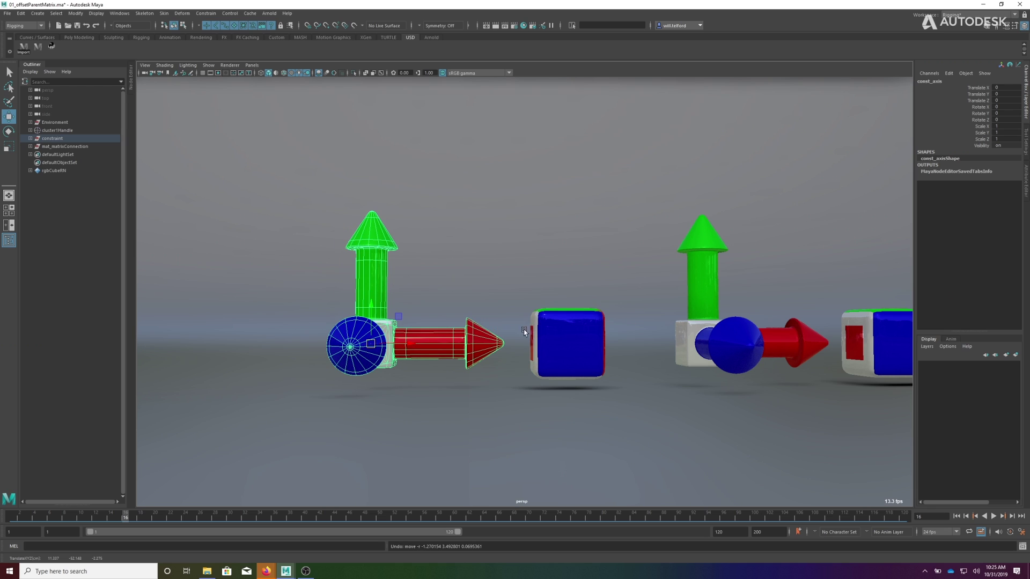
- Apply a scale constraint from the left rig to the cube with Maintain offset off
shift+click(550, 322)
click(207, 14)
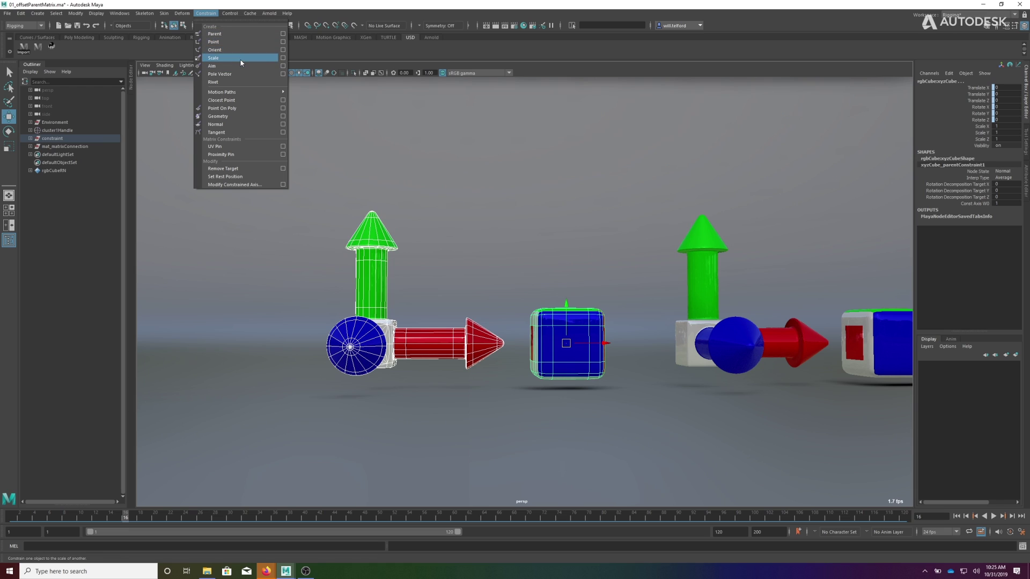
click(282, 57)
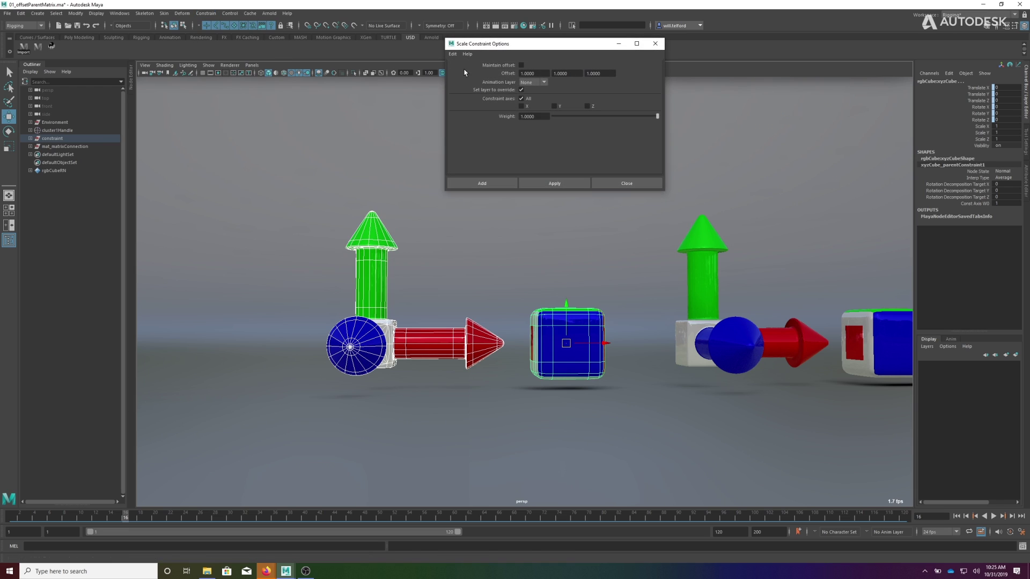
click(453, 54)
click(459, 73)
click(537, 185)
click(652, 183)
click(472, 257)
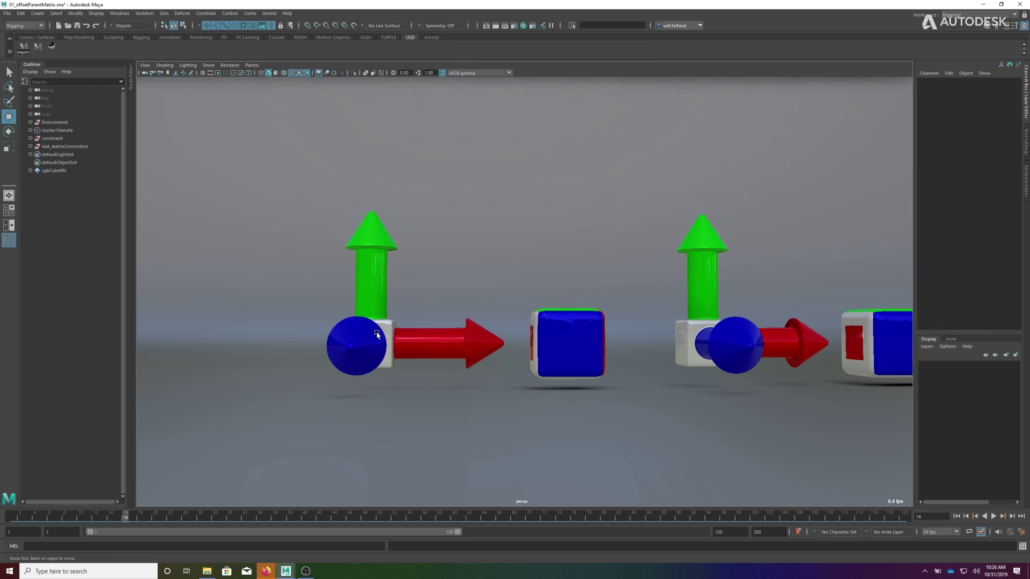
click(377, 335)
key(r)
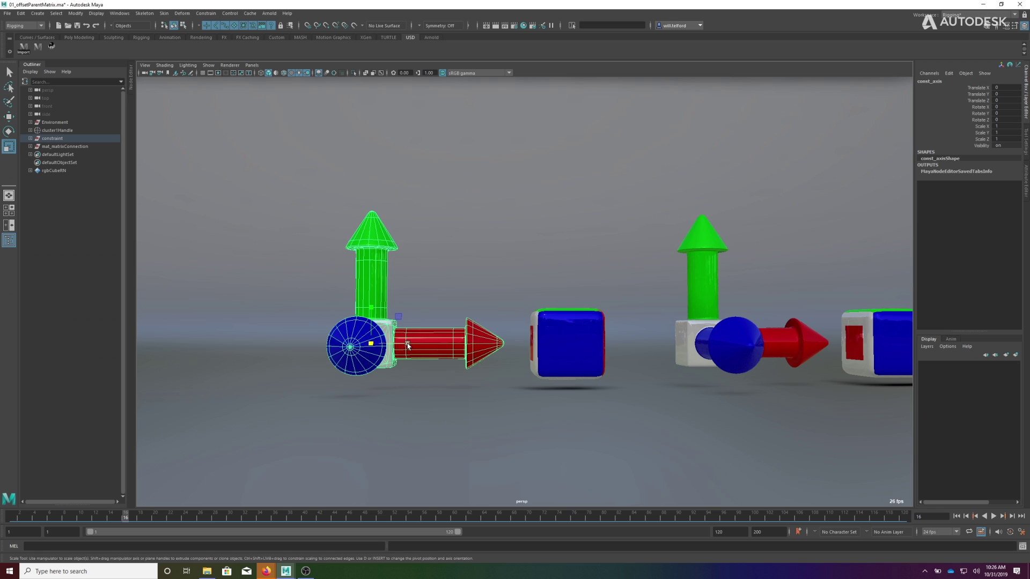
drag(405, 344, 365, 257)
key(w)
key(e)
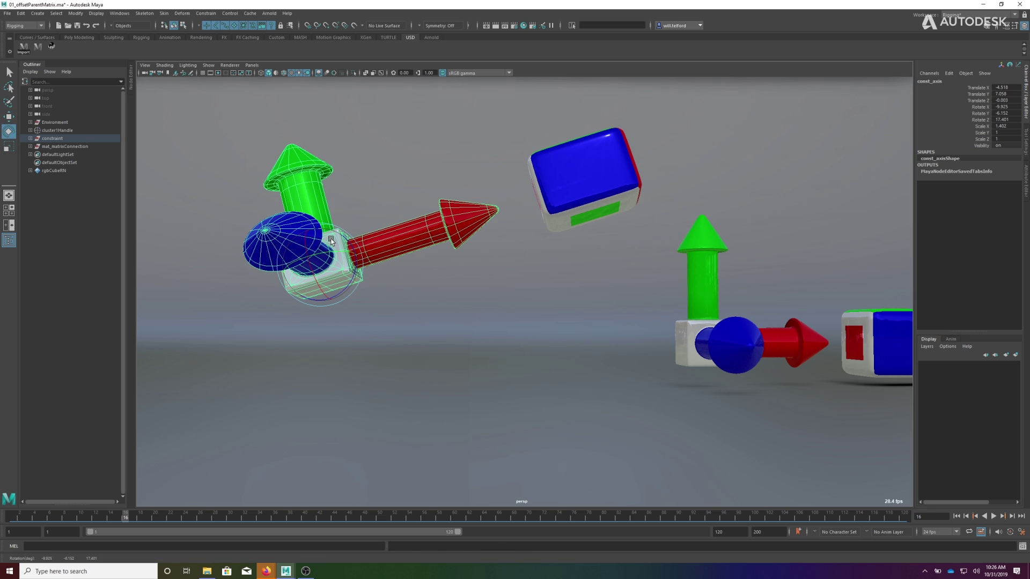
key(ctrl+z)
key(ctrl+z)
key(ctrl+z)
click(523, 228)
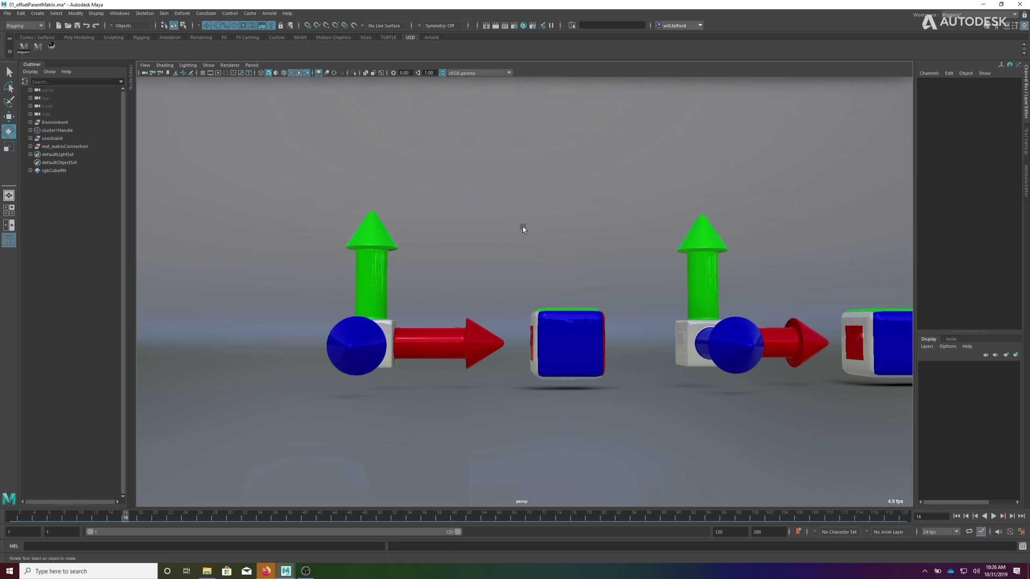
scroll(626, 259, down, 2)
alt+middle_drag(625, 260, 437, 253)
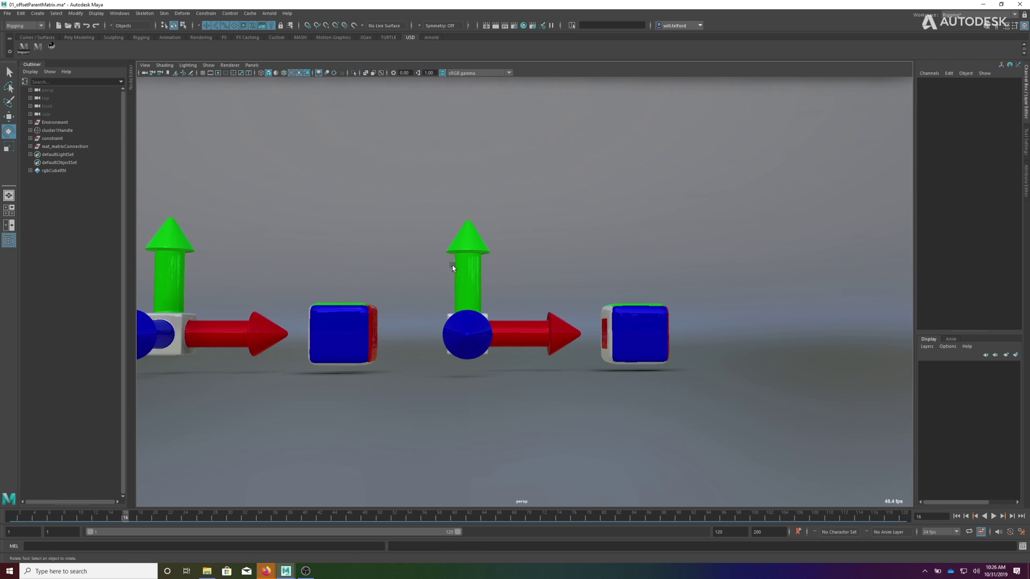
click(479, 325)
key(w)
drag(469, 339, 471, 284)
key(ctrl+z)
click(621, 292)
drag(687, 288, 456, 369)
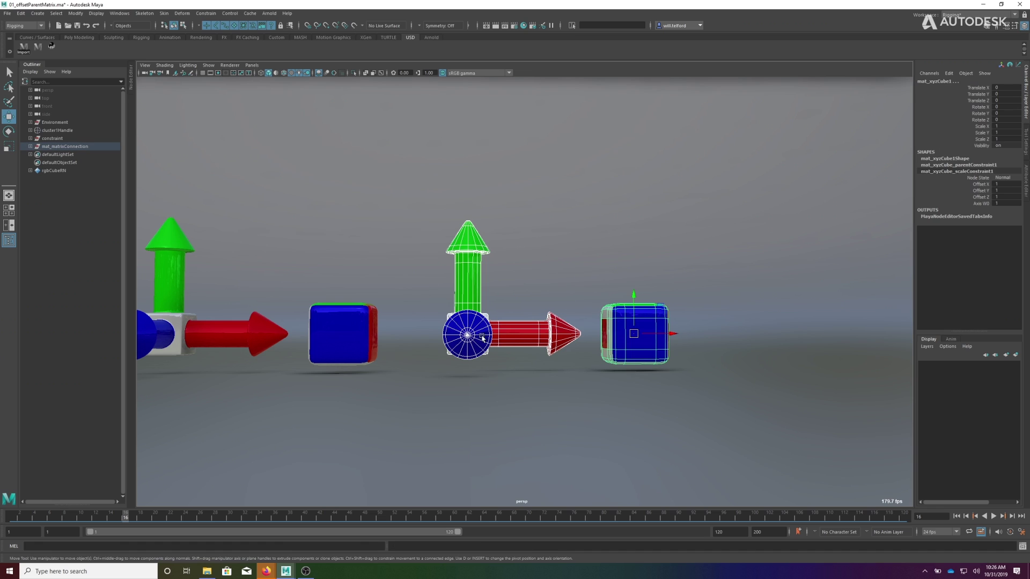
- Graph mat_axis and mat_xyzCube1 in the Node Editor, removing the extra nodes and spacing them apart
click(130, 78)
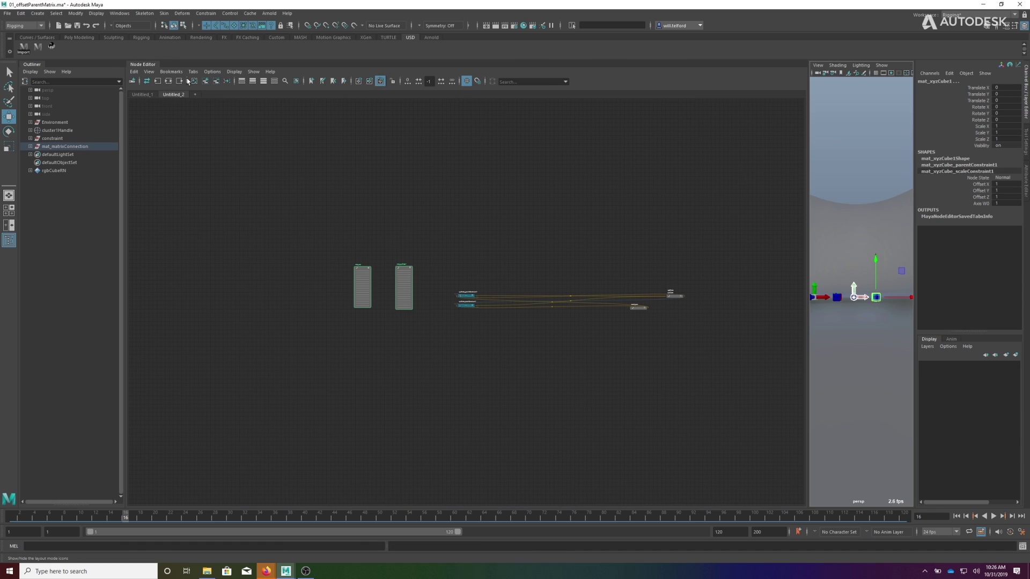
click(168, 81)
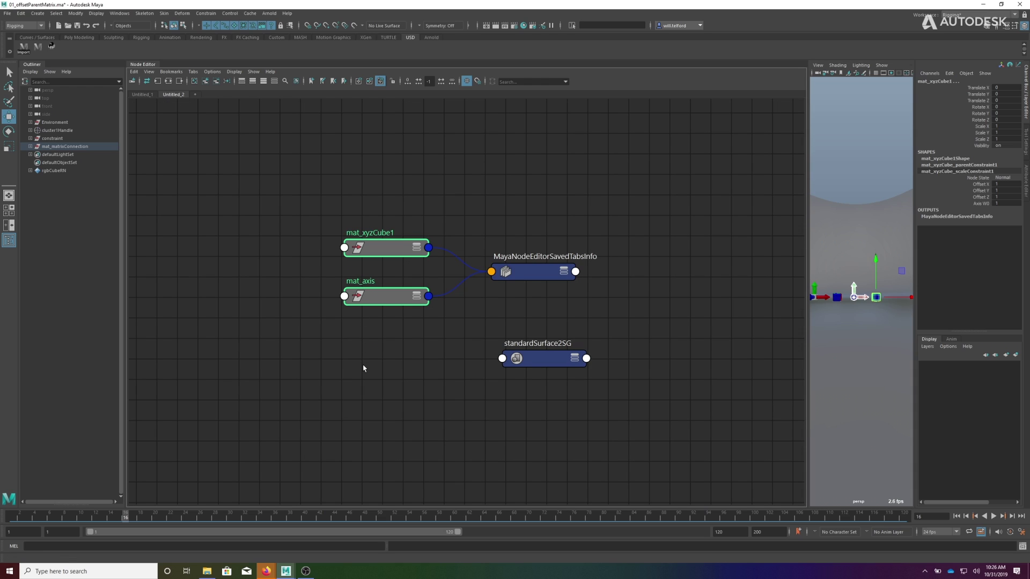
click(423, 340)
drag(546, 253, 588, 424)
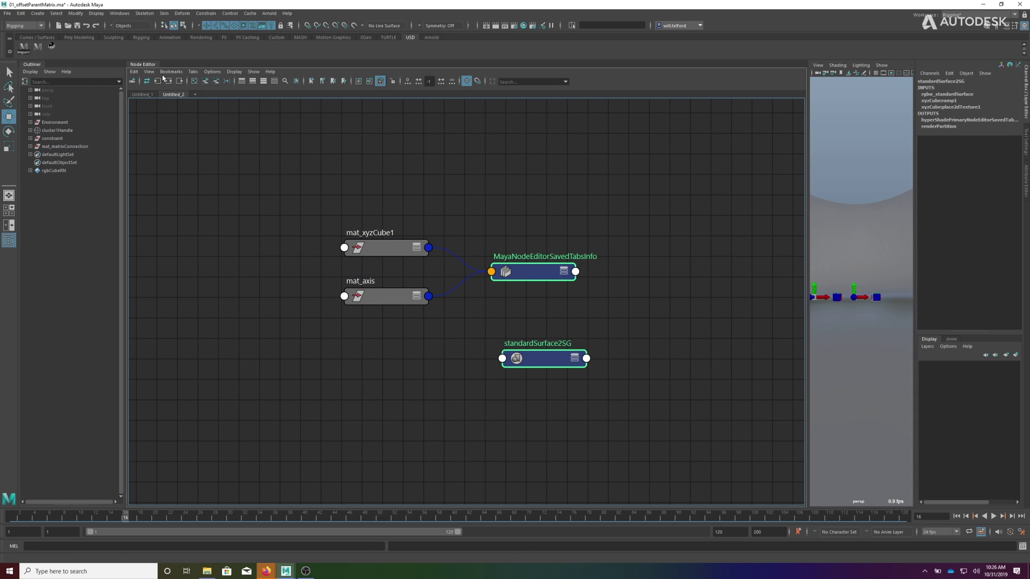
click(216, 81)
drag(367, 250, 526, 287)
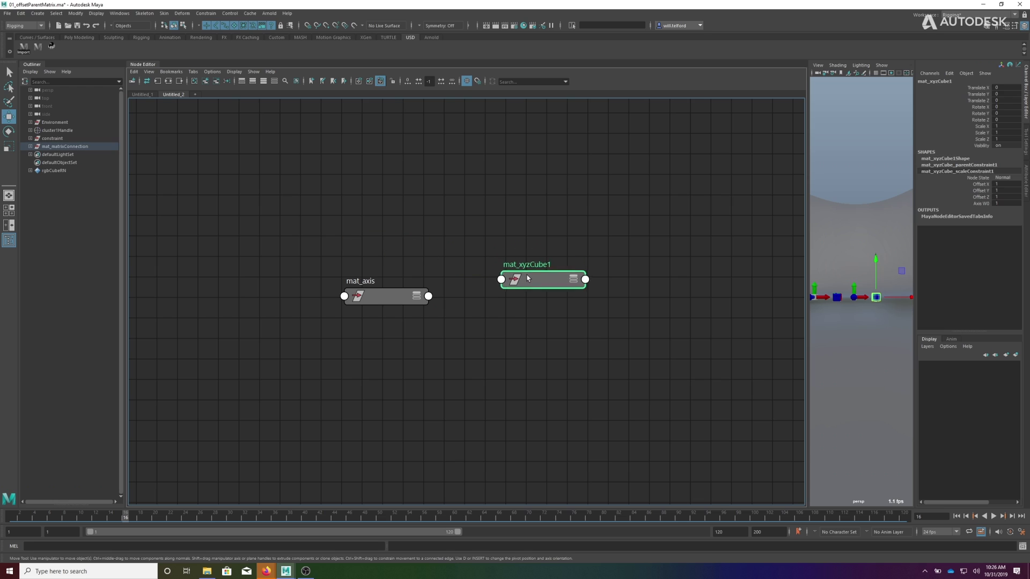
drag(410, 297, 349, 280)
drag(525, 285, 522, 275)
- Connect mat_axis World Matrix[0] into mat_xyzCube1's offsetParentMatrix
click(367, 280)
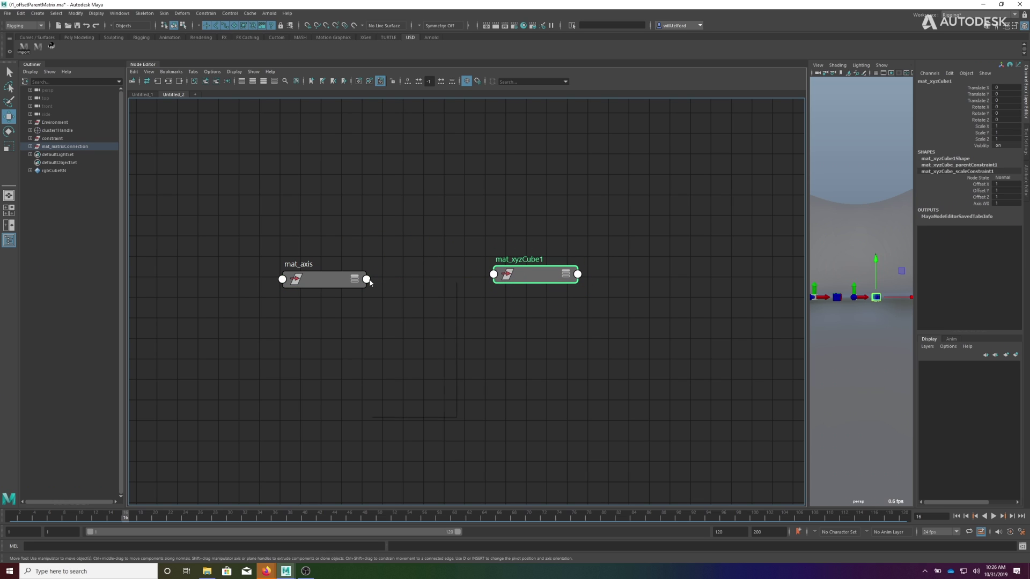
mouse_move(421, 399)
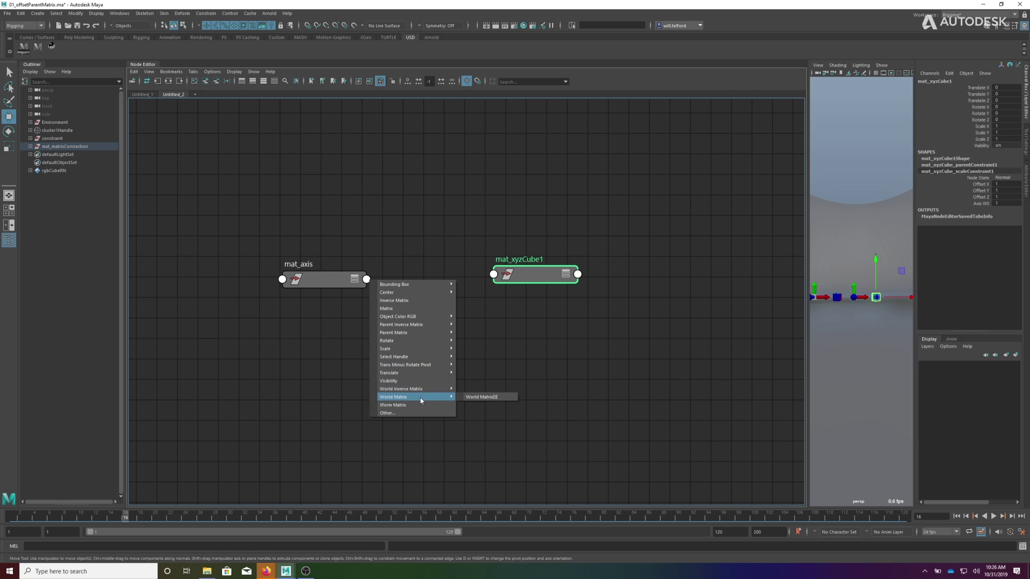
click(469, 397)
click(494, 275)
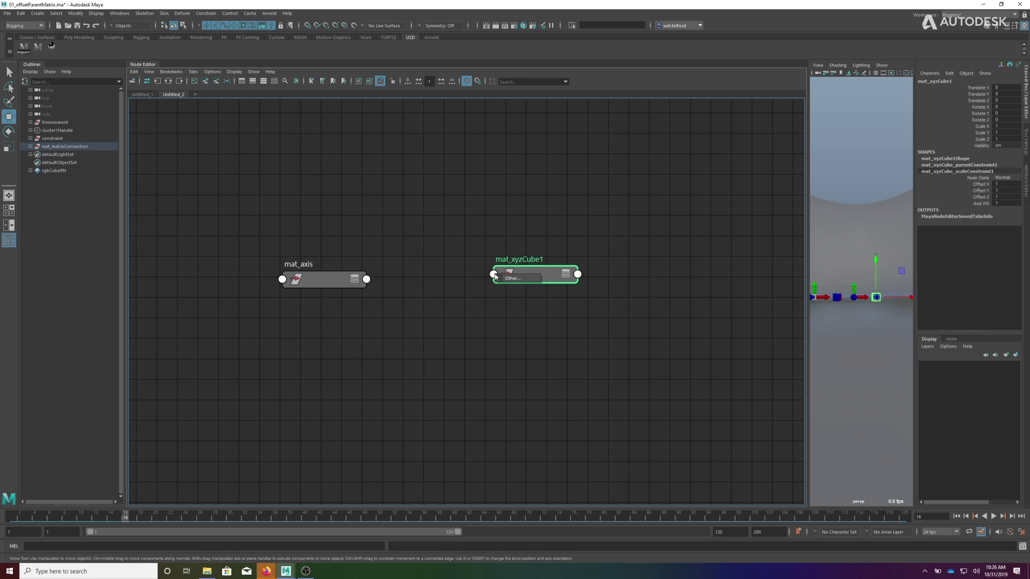
click(507, 277)
scroll(566, 331, down, 5)
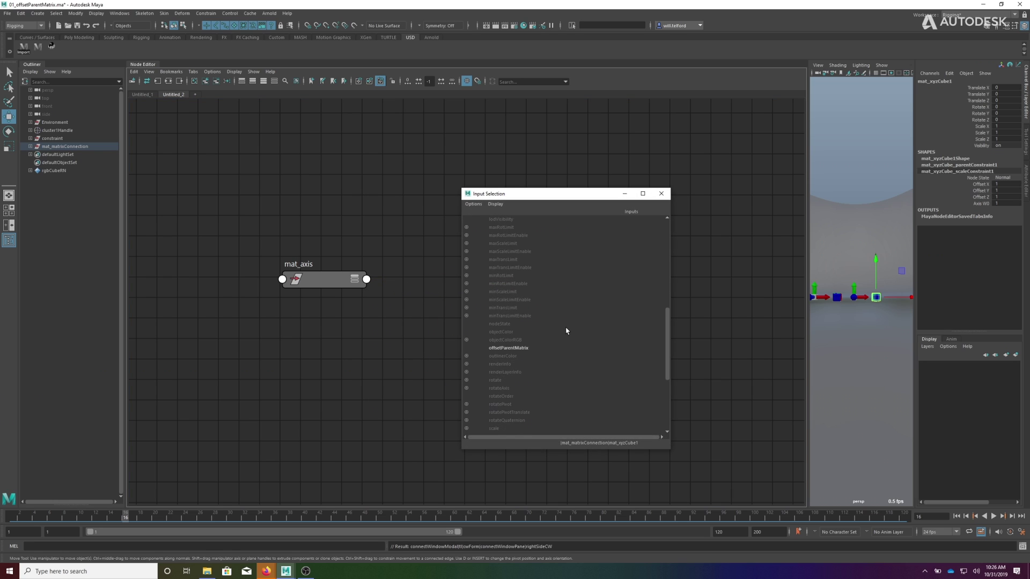
click(512, 349)
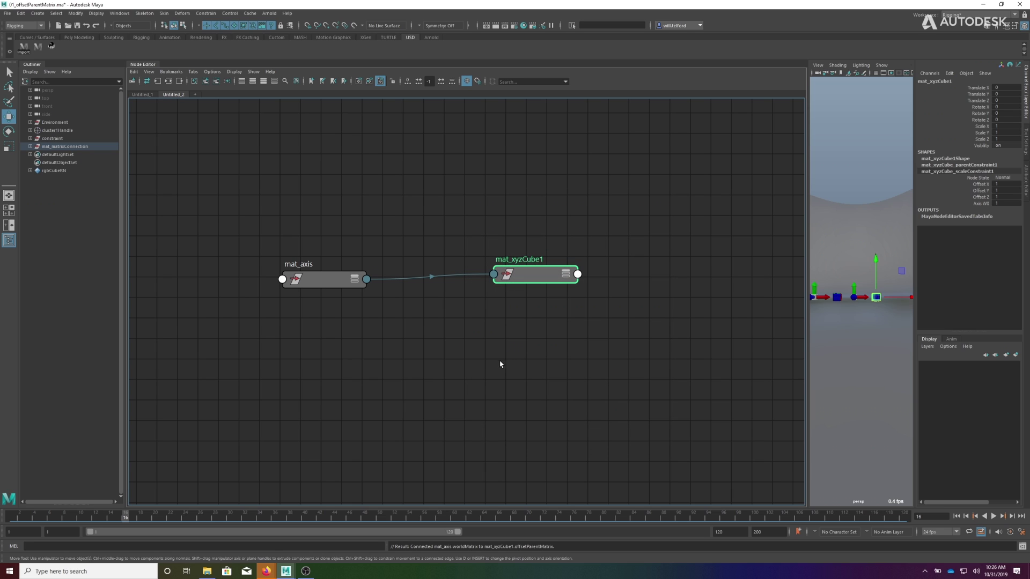
- Hide the Node Editor and test-move mat_axis to confirm the right cube follows, then undo
click(150, 65)
click(479, 334)
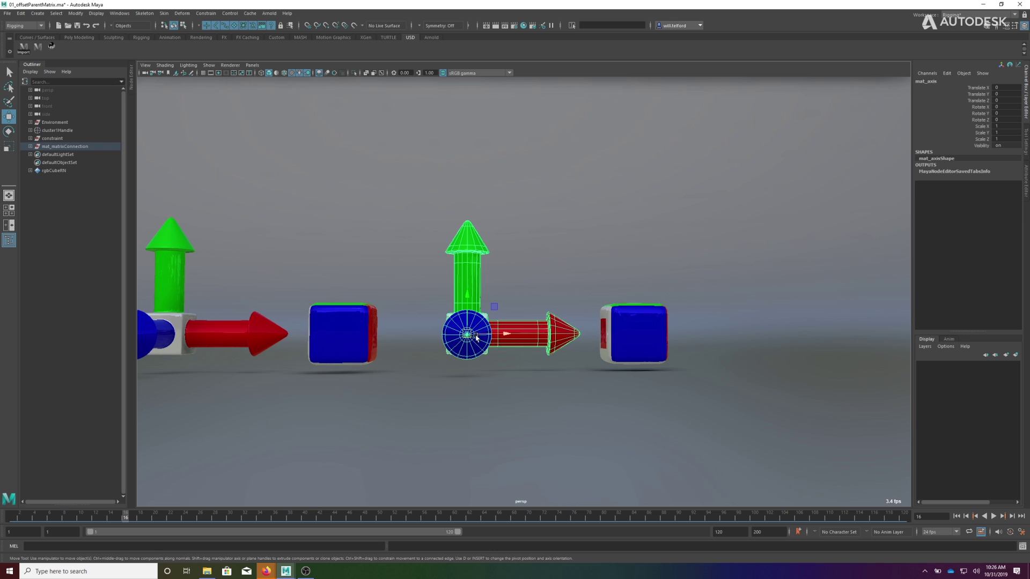
drag(479, 334, 496, 300)
key(ctrl+z)
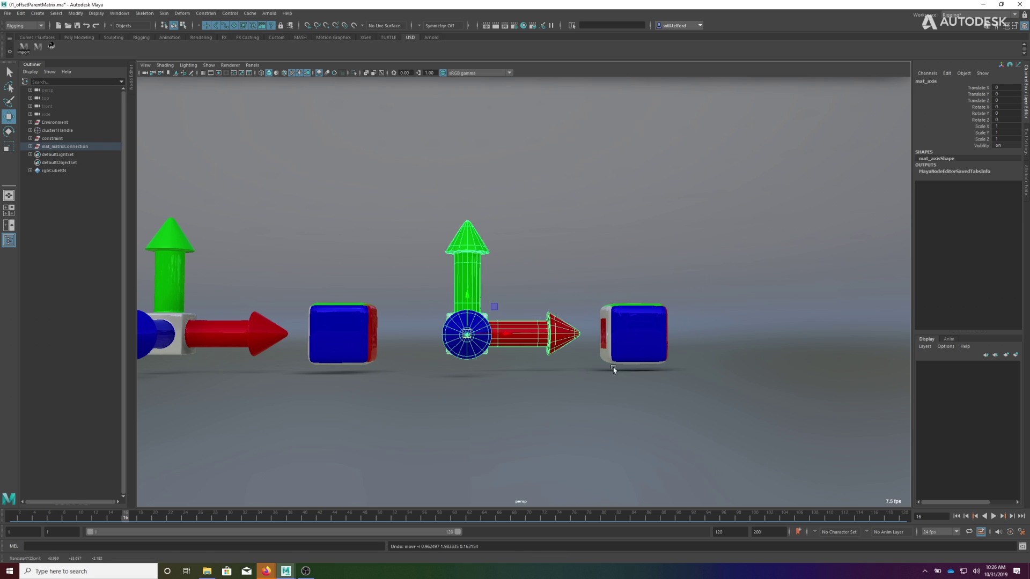
- Test-scale mat_axis along X, undo it, and select const_axis
scroll(527, 372, down, 3)
key(r)
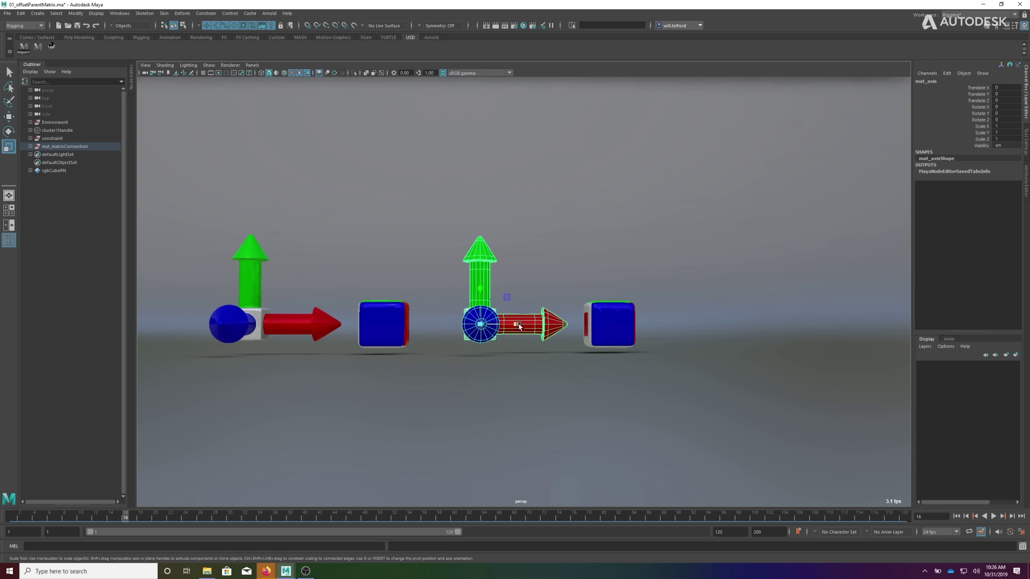
mouse_move(523, 333)
mouse_down()
mouse_move(547, 327)
mouse_move(537, 327)
mouse_up()
key(ctrl+z)
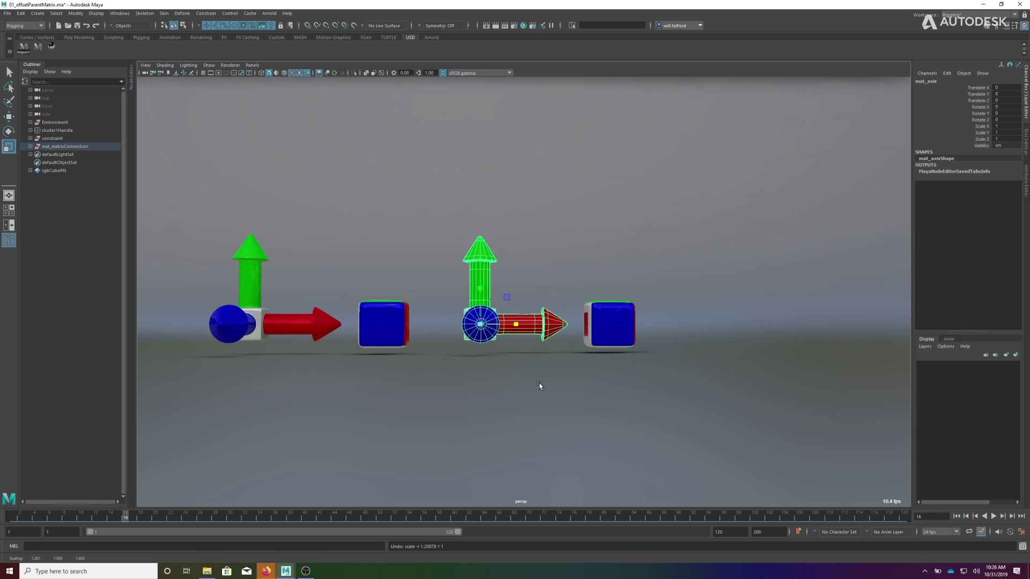
click(540, 384)
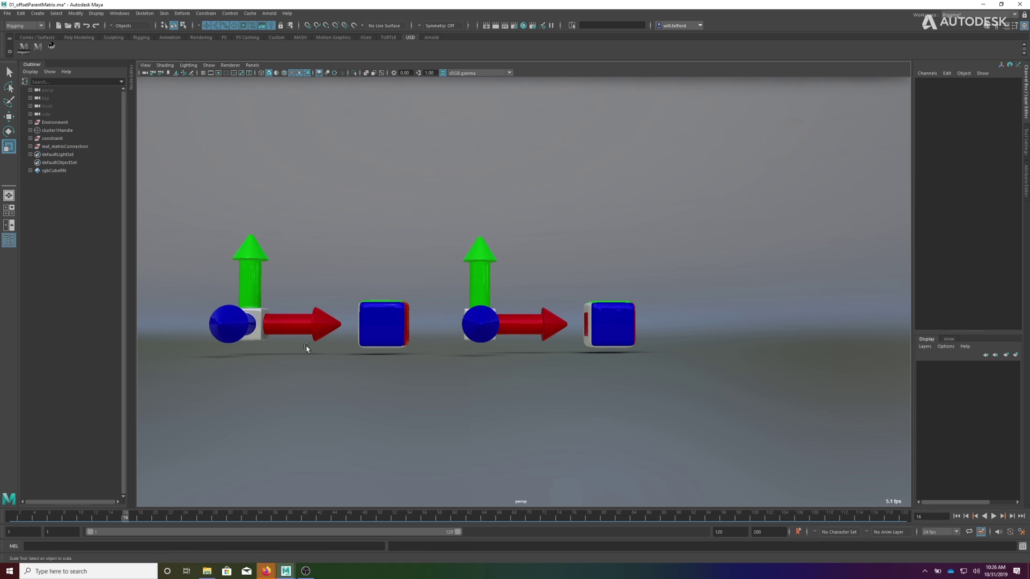
click(262, 317)
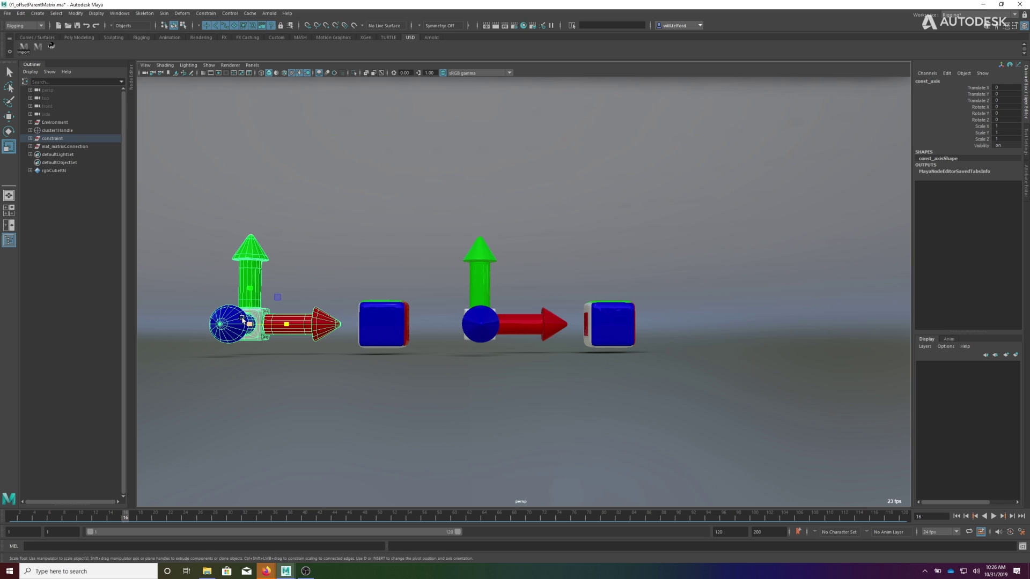
key(ctrl+a)
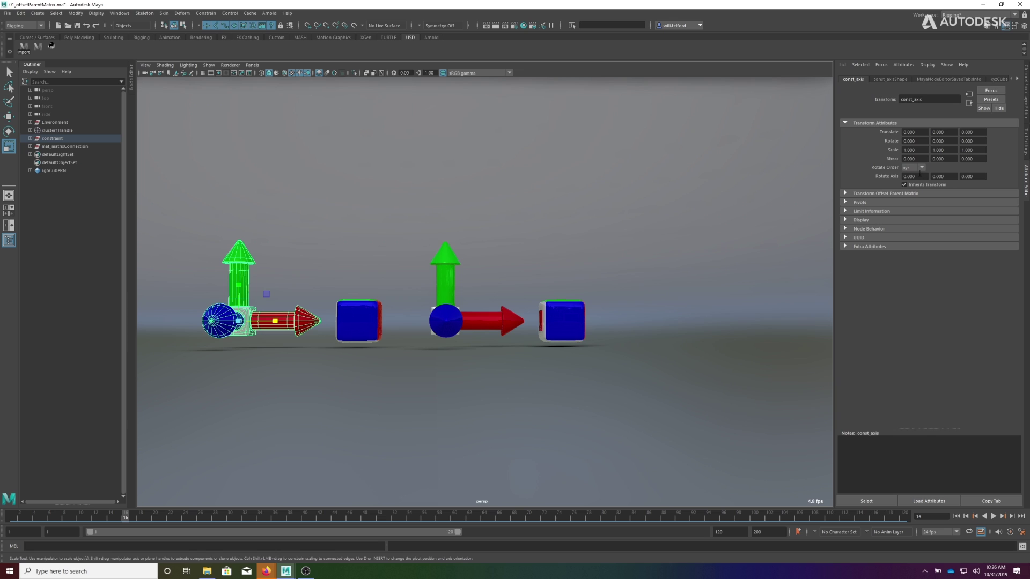
mouse_move(908, 160)
ctrl+mouse_down()
mouse_move(923, 161)
mouse_move(873, 161)
mouse_move(892, 168)
ctrl+mouse_up()
key(ctrl+z)
click(453, 321)
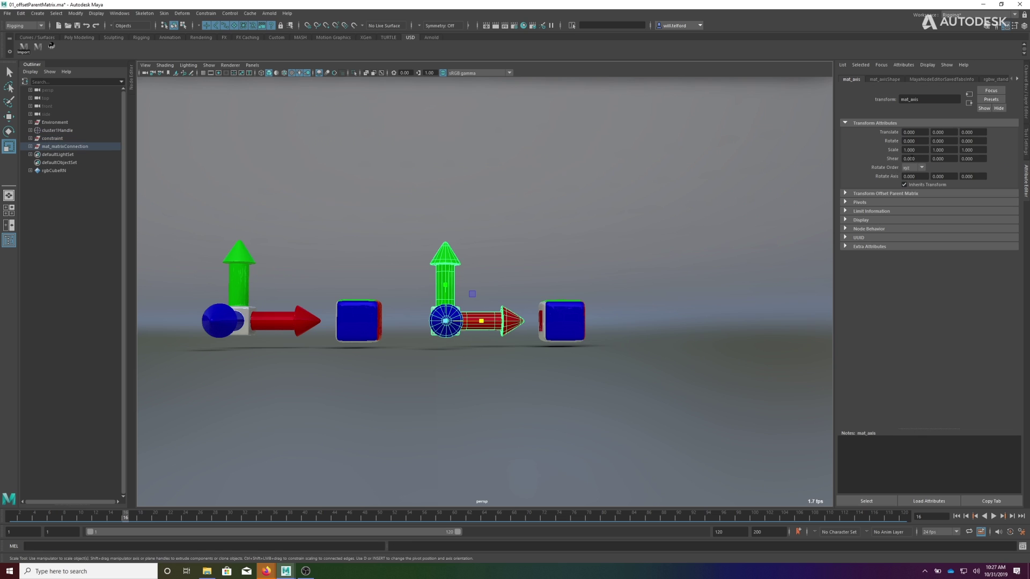
mouse_move(893, 160)
ctrl+mouse_down()
mouse_move(906, 161)
mouse_move(889, 162)
ctrl+mouse_up()
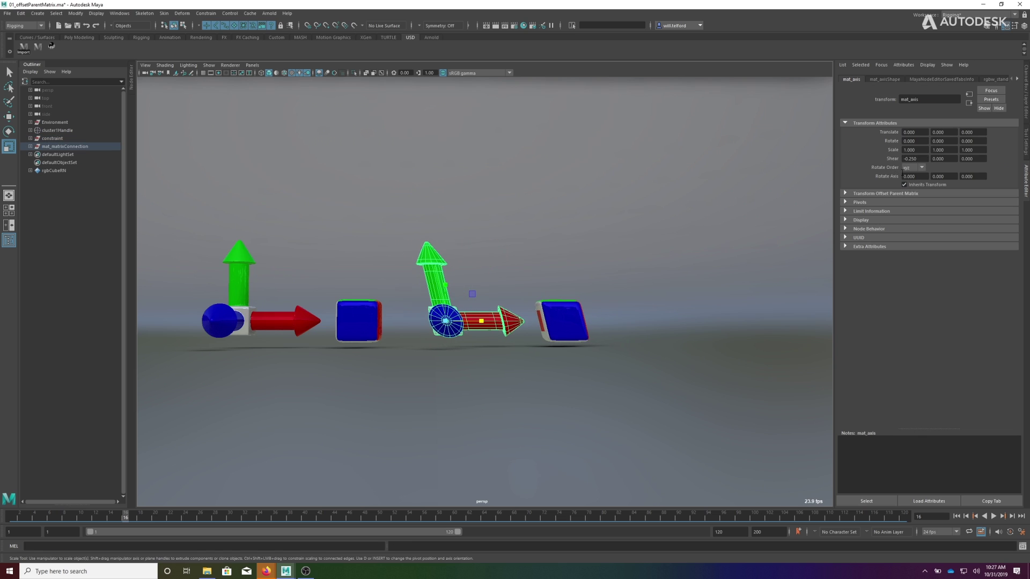
key(ctrl+z)
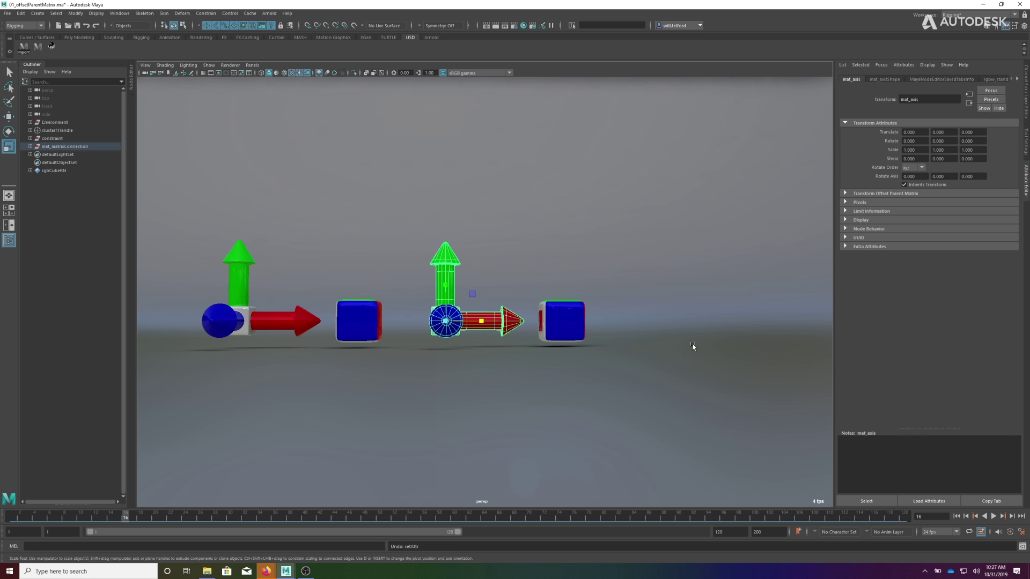
- Reselect const_axis and bring the Node Editor back as the active panel
click(692, 346)
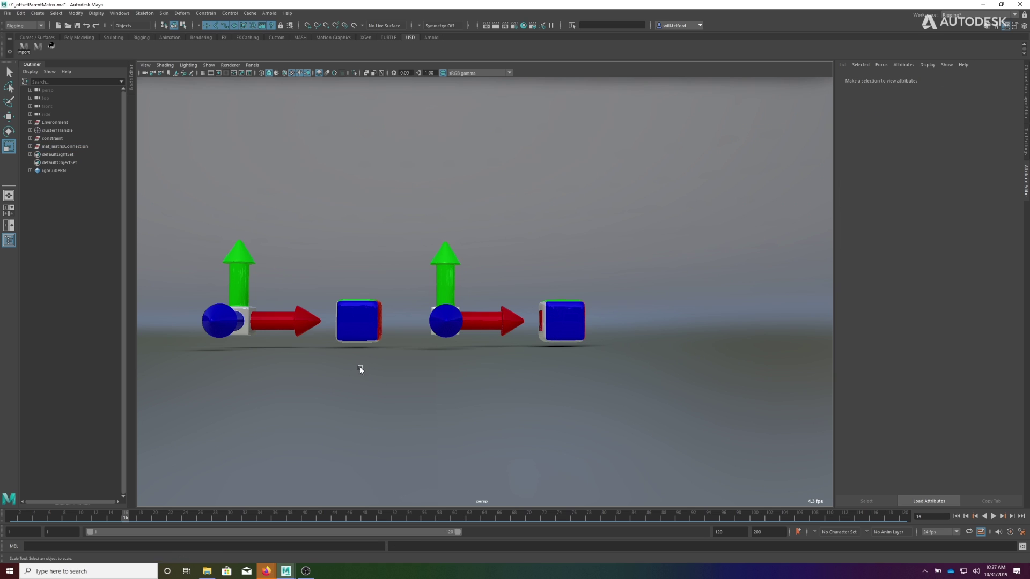
drag(214, 202, 324, 367)
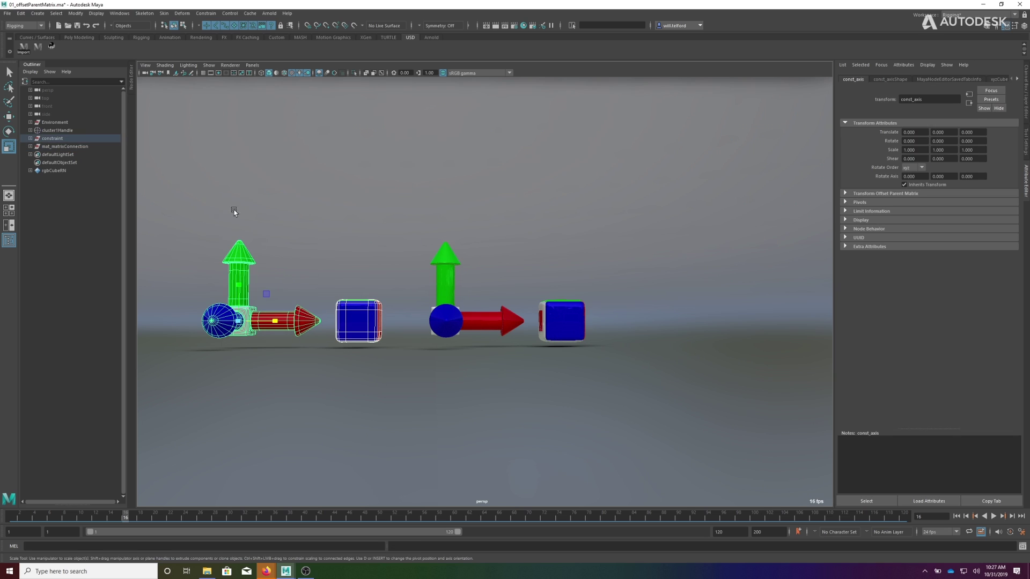
click(132, 88)
click(577, 355)
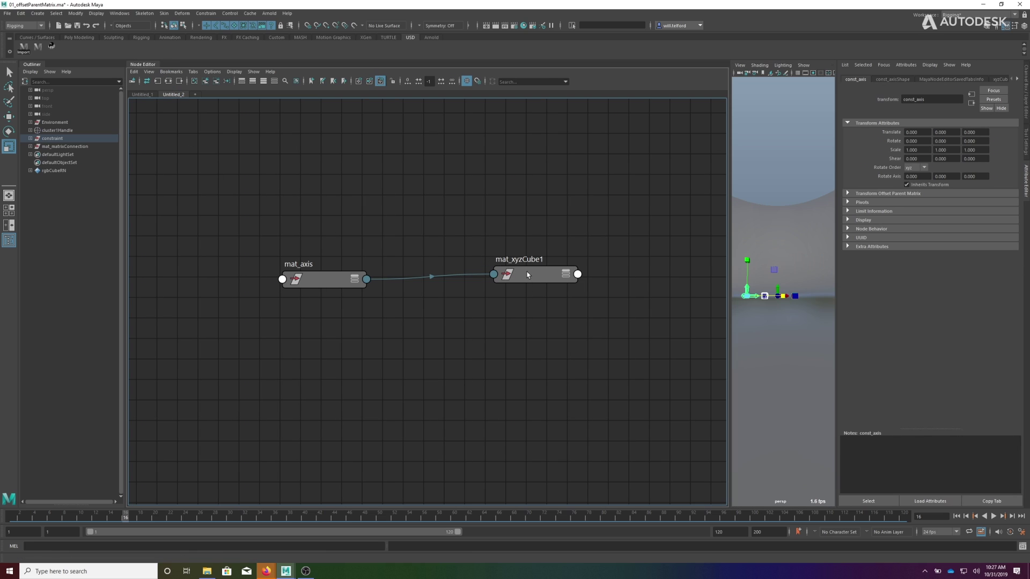
- Show all attributes on mat_axis and mat_xyzCube1, align them side by side, and switch to Untitled_1
drag(528, 274, 529, 286)
drag(323, 284, 320, 290)
key(3)
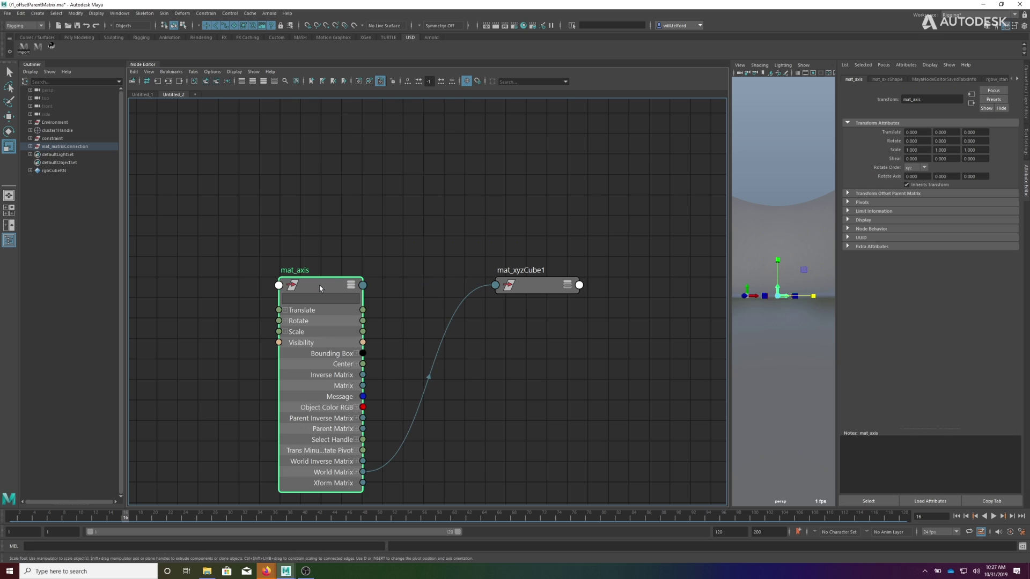
click(536, 285)
key(3)
drag(536, 289, 535, 249)
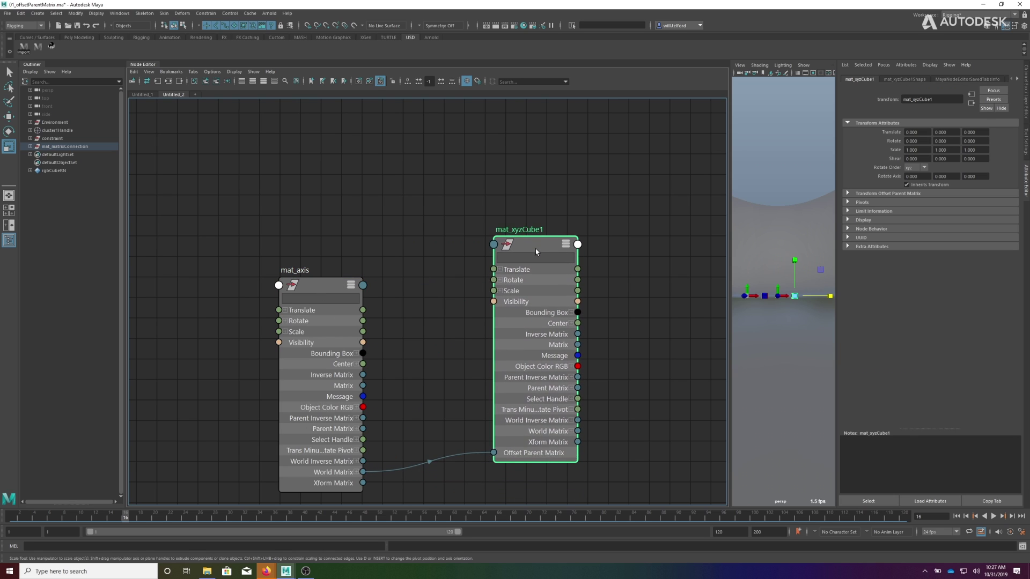
drag(305, 285, 306, 254)
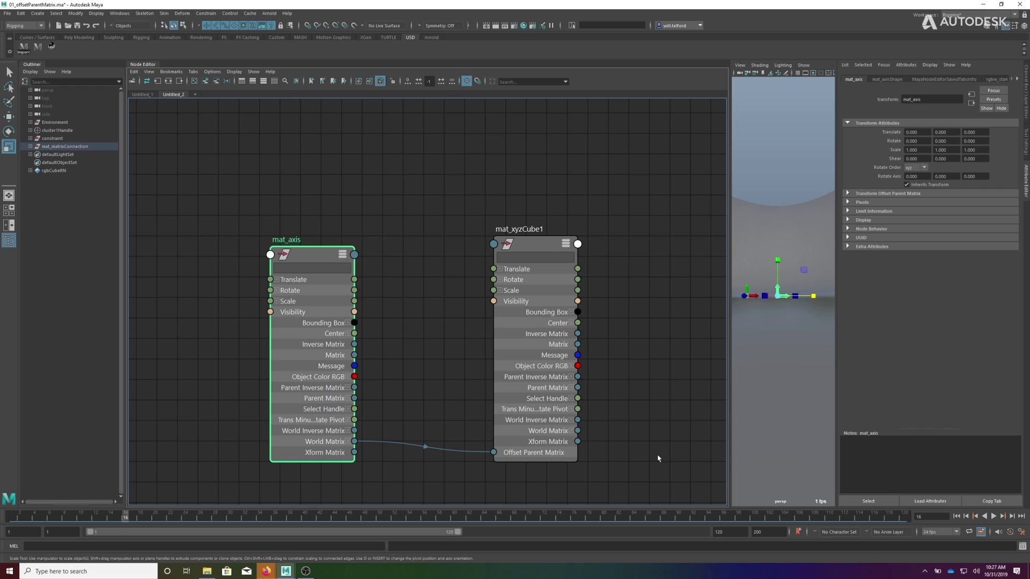
click(137, 95)
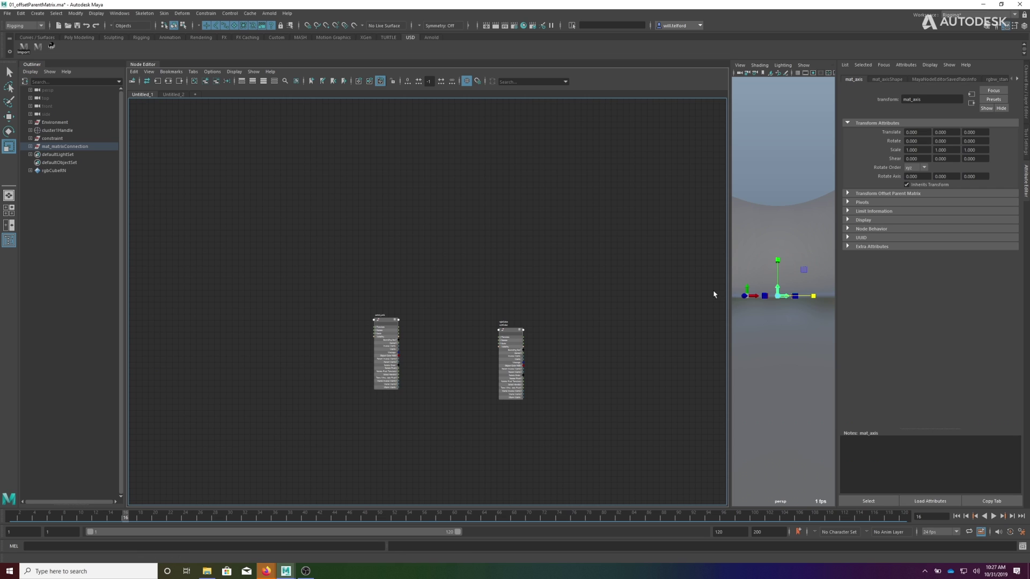
- Clear the Untitled_1 graph and add const_axis and rgbCube with their input and output connections
click(138, 65)
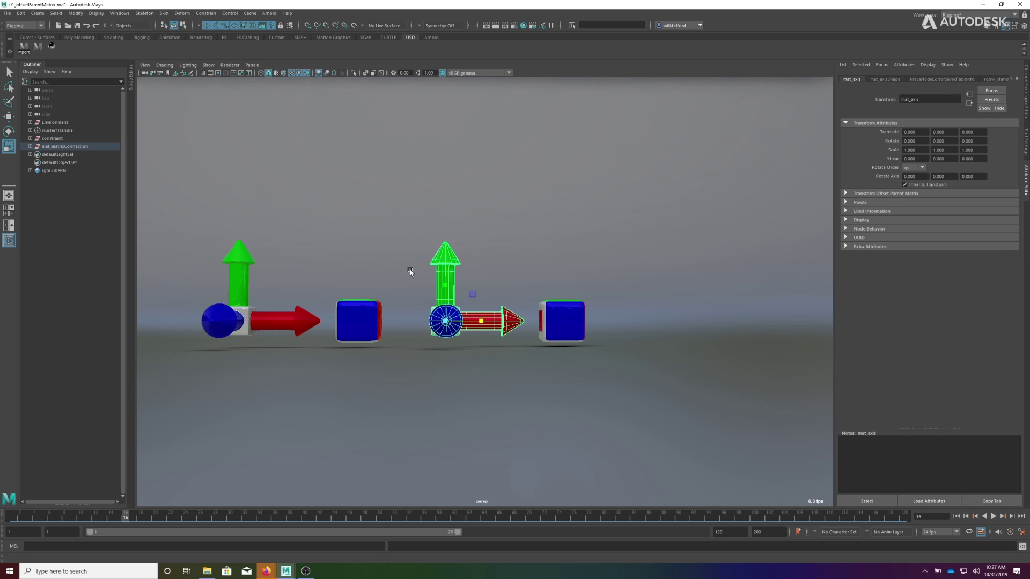
drag(188, 219, 352, 343)
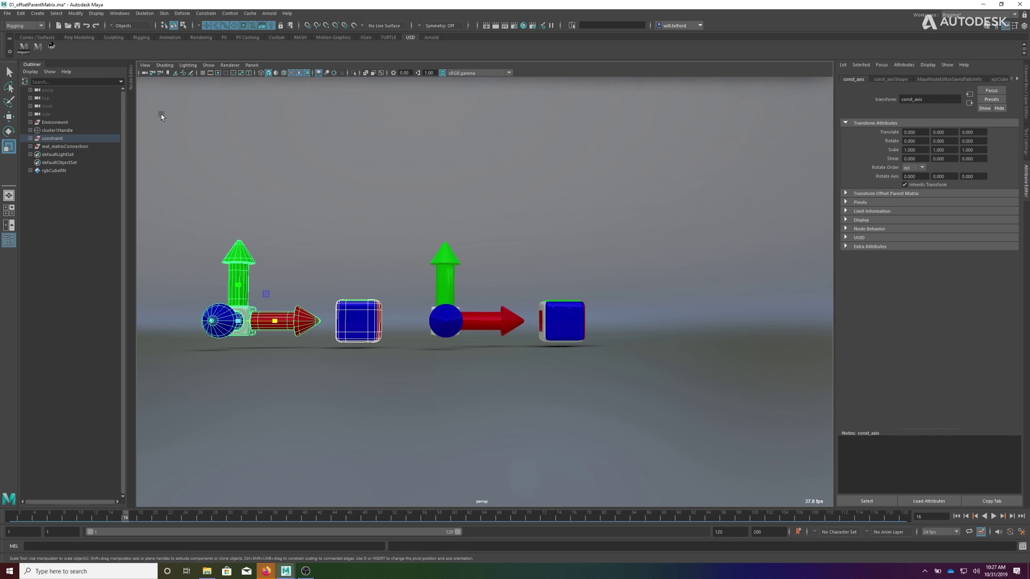
click(129, 75)
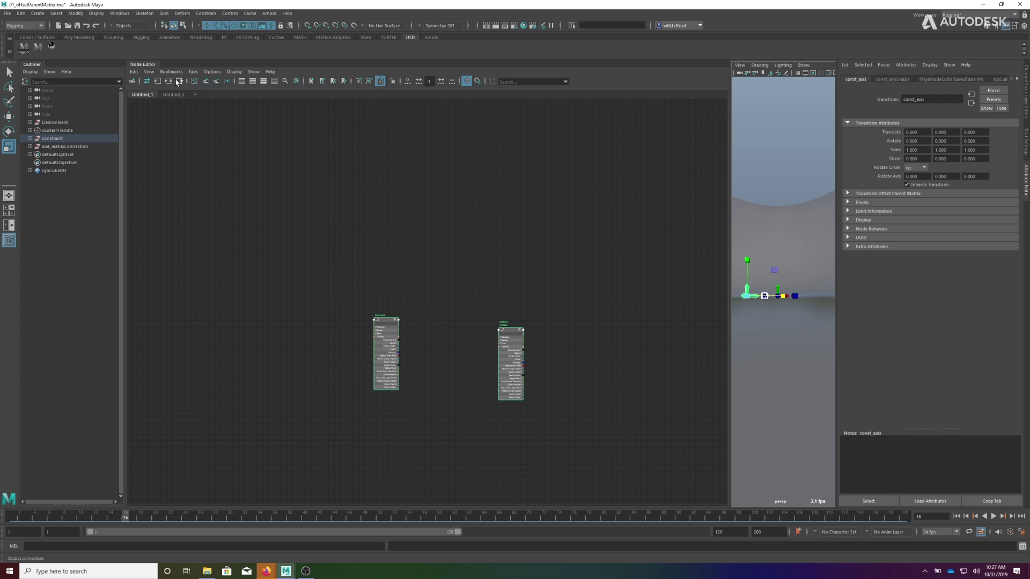
click(194, 82)
click(168, 81)
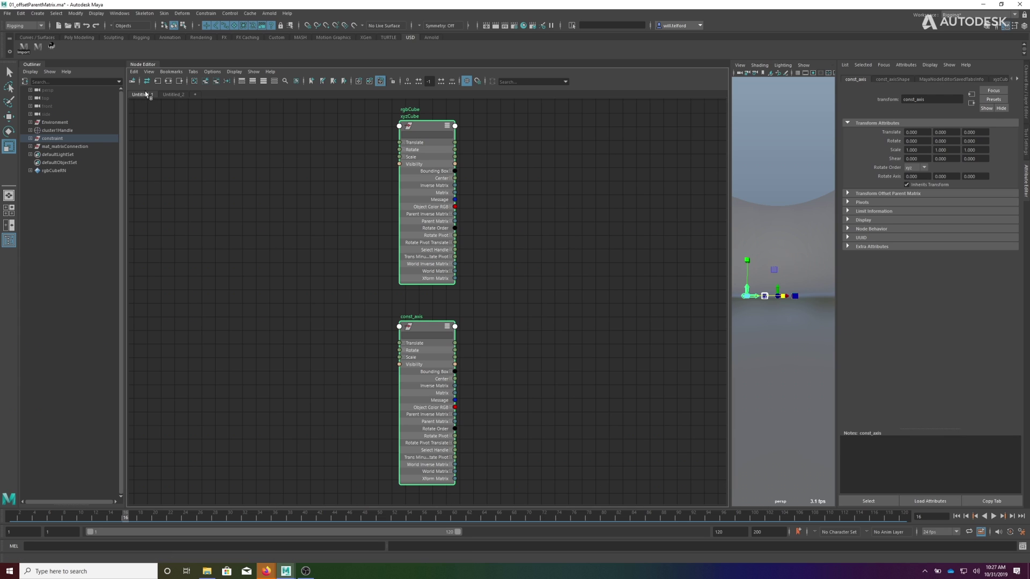
click(179, 81)
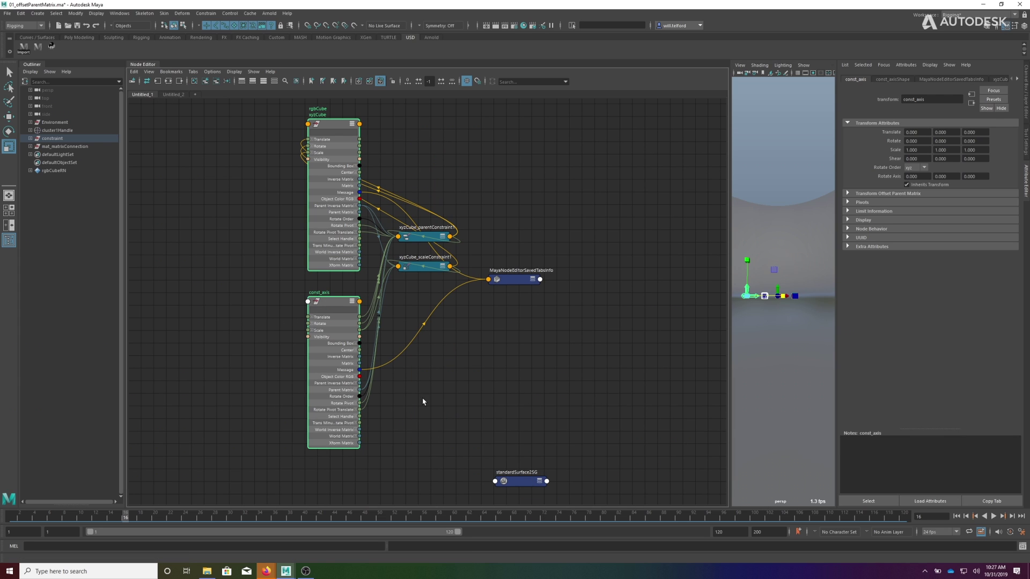
- Remove the shading and saved-tabs nodes, lay out the constraints, and expand parentConstraint1
click(512, 386)
drag(332, 302, 212, 258)
drag(338, 127, 574, 273)
drag(504, 284, 498, 436)
click(528, 486)
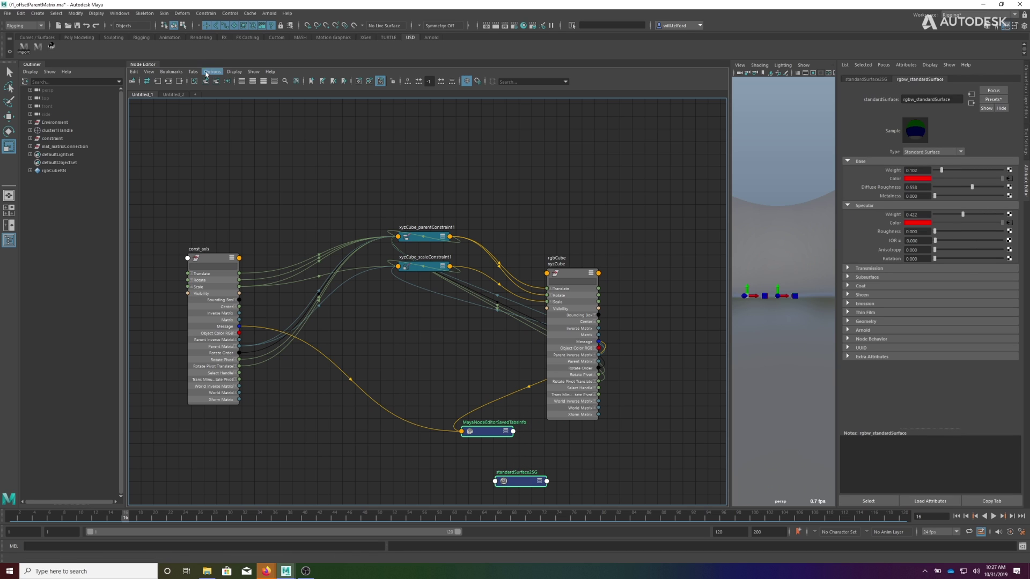
click(216, 81)
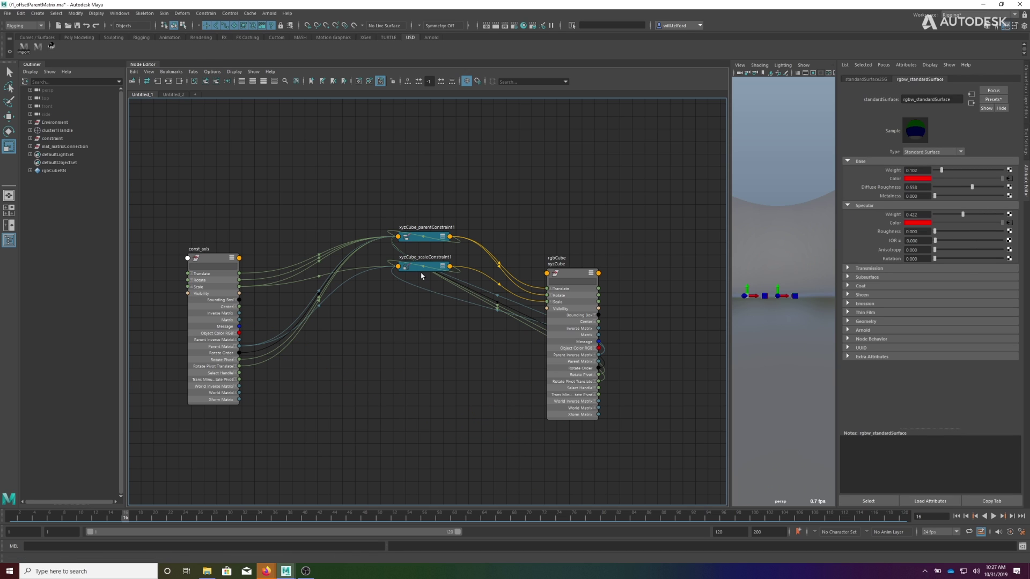
drag(418, 275, 369, 389)
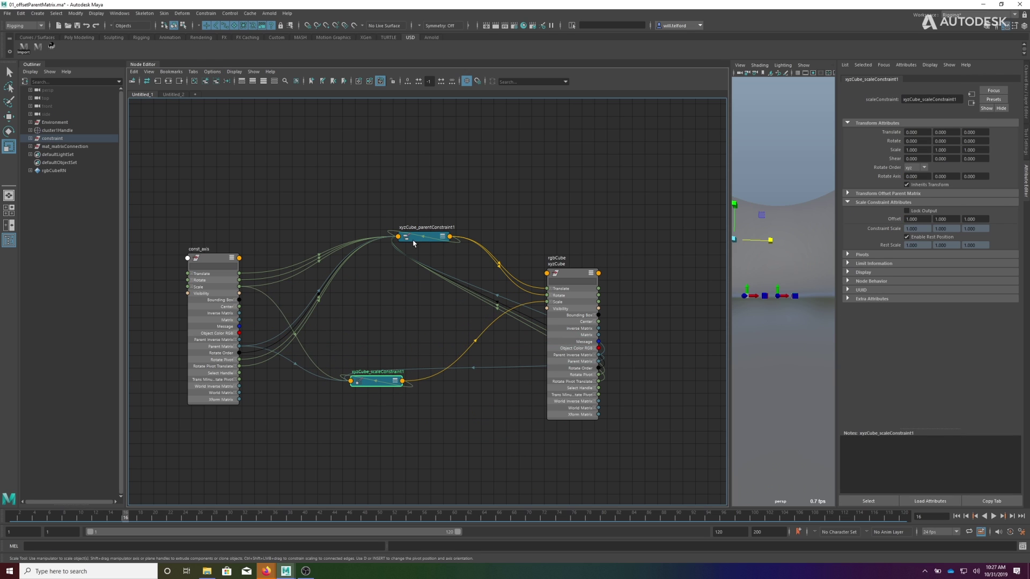
drag(415, 239, 375, 129)
key(3)
- Expand the scale constraint and split rgbCube's Translate, Rotate and Scale into X, Y, Z
click(366, 384)
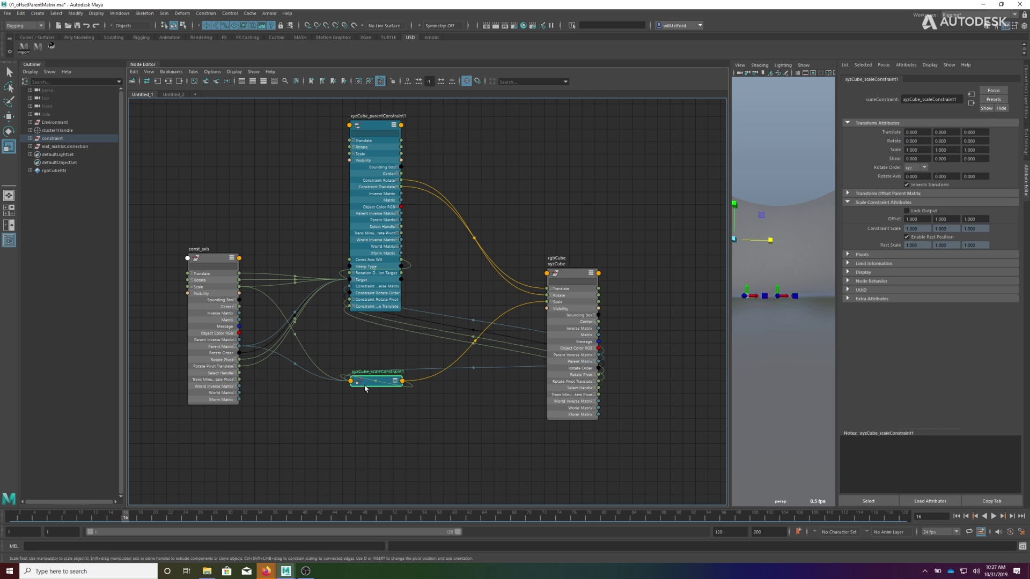
key(3)
drag(373, 382, 366, 343)
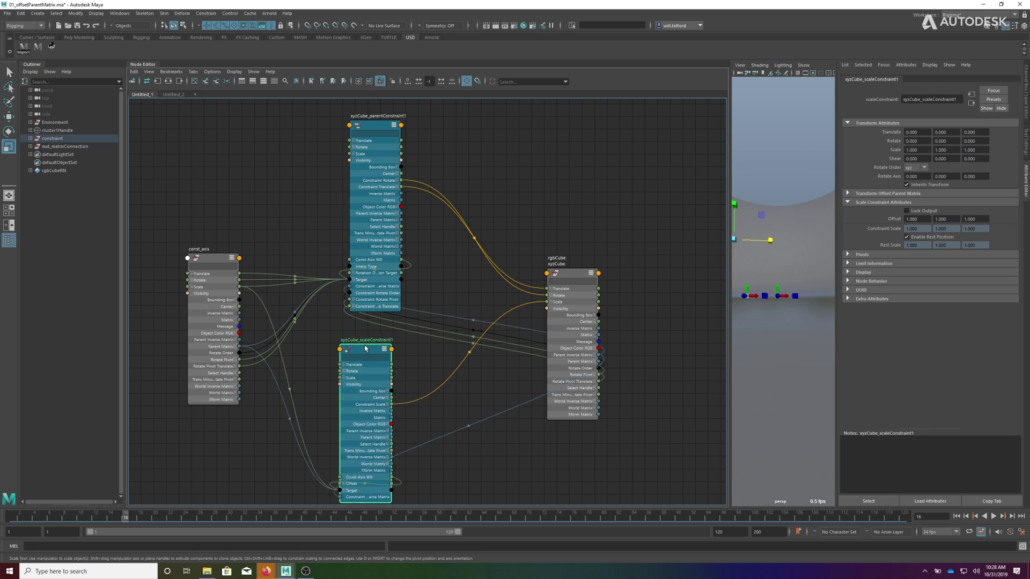
scroll(456, 331, down, 3)
scroll(460, 335, up, 1)
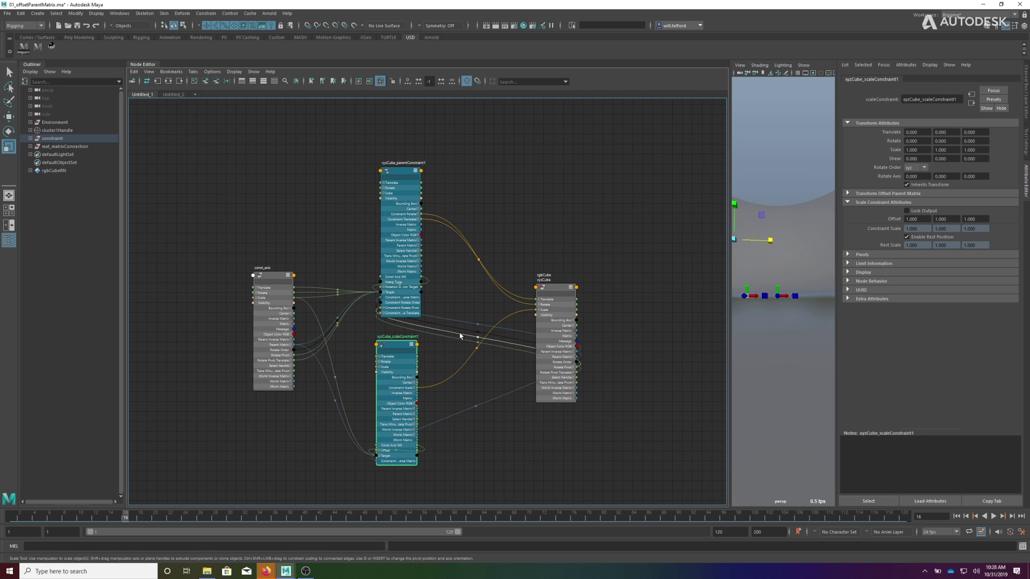
click(539, 300)
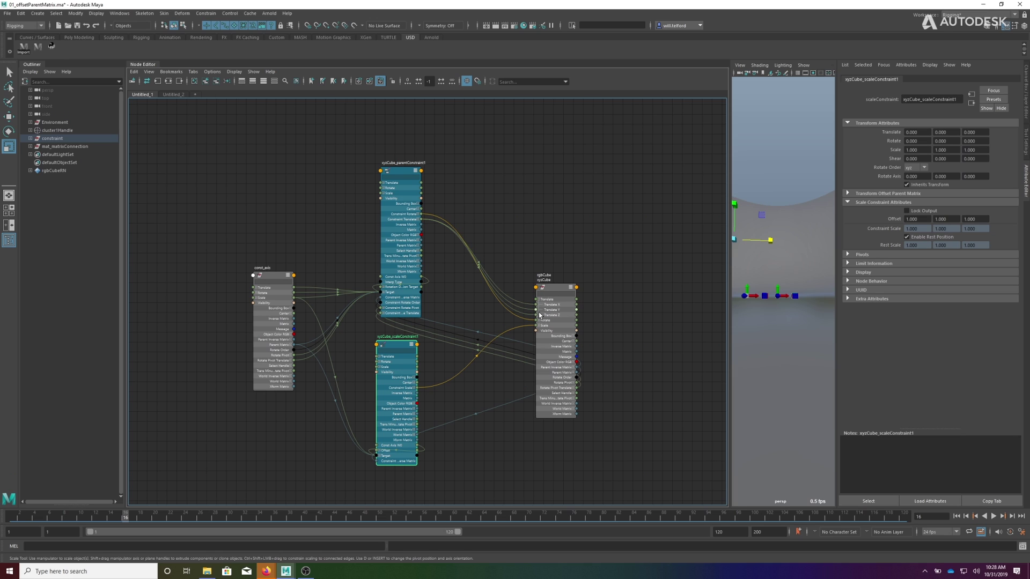
click(540, 320)
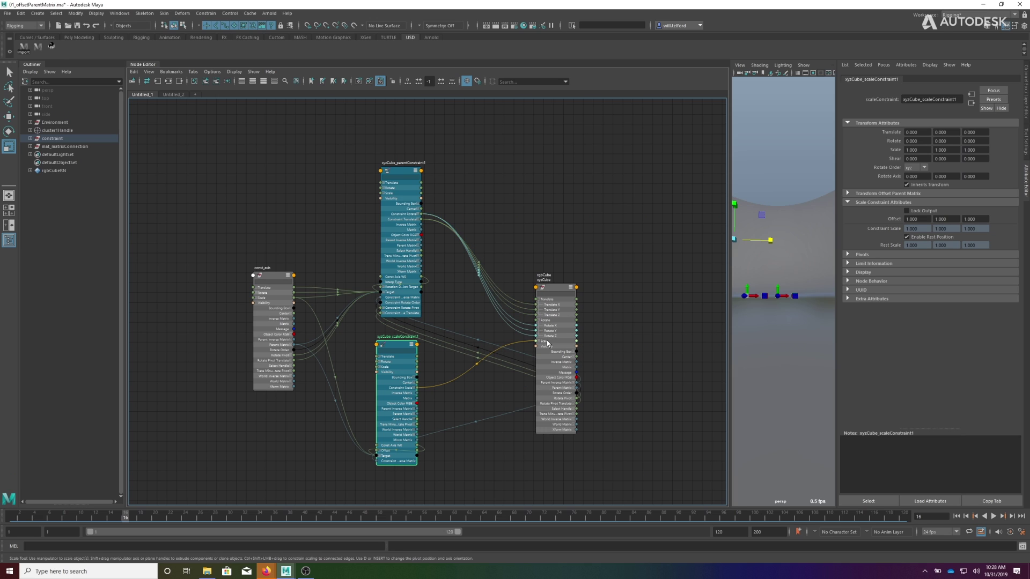
drag(539, 343, 540, 343)
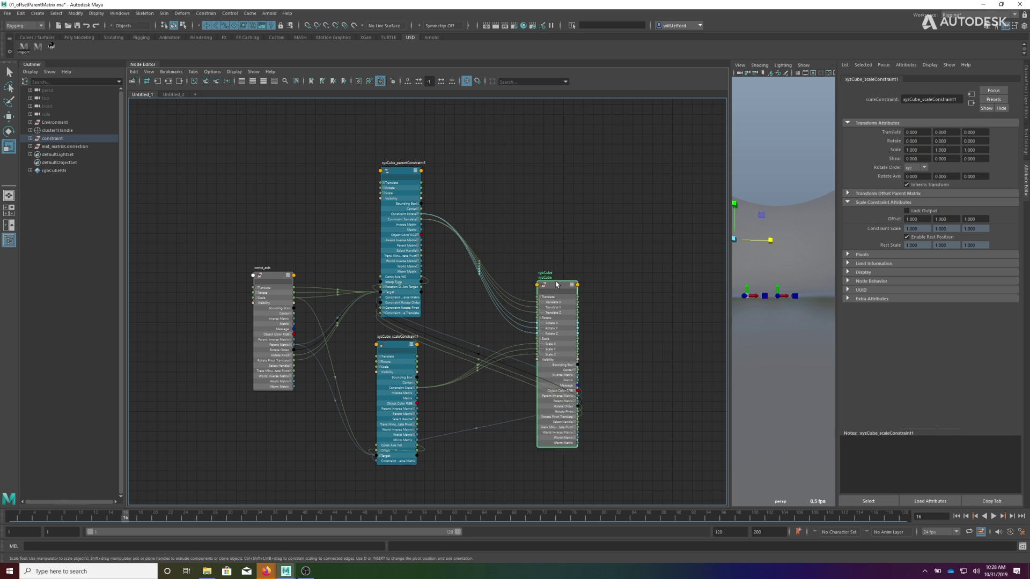
drag(547, 292, 557, 258)
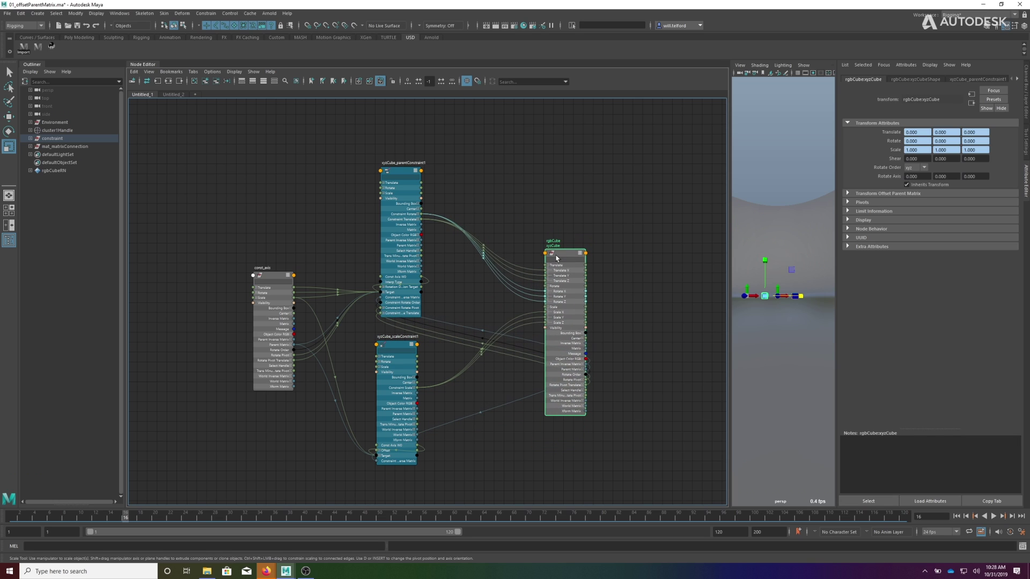
- Expand the parent constraint's rotate and translate outputs and its first target, repositioning the node
click(420, 215)
click(417, 236)
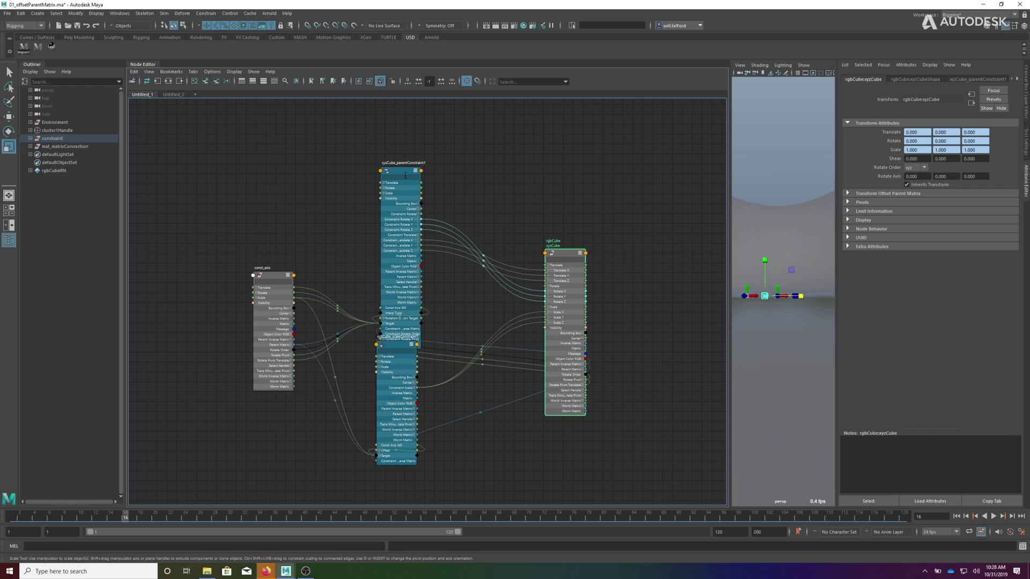
drag(405, 173, 401, 131)
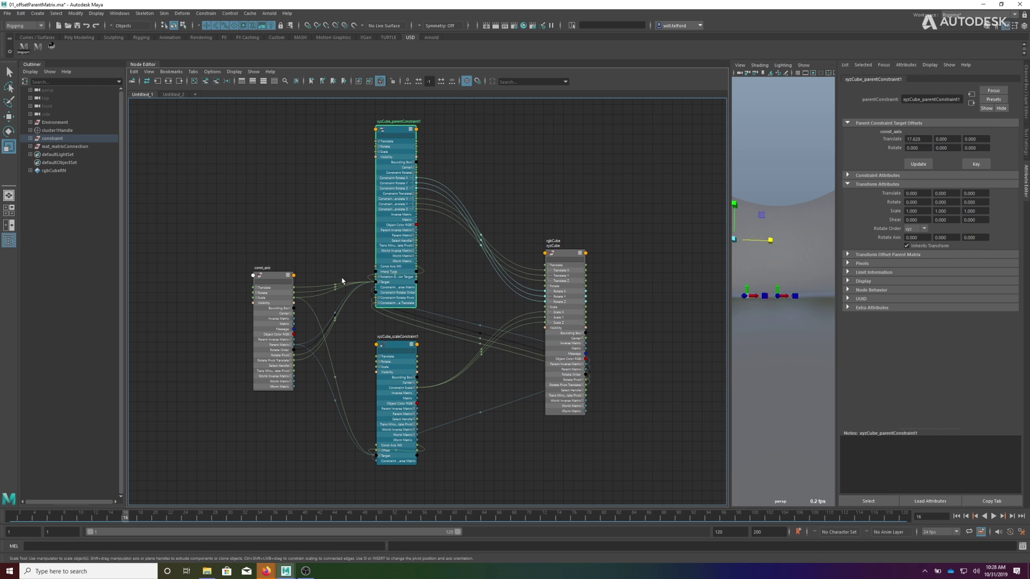
click(380, 283)
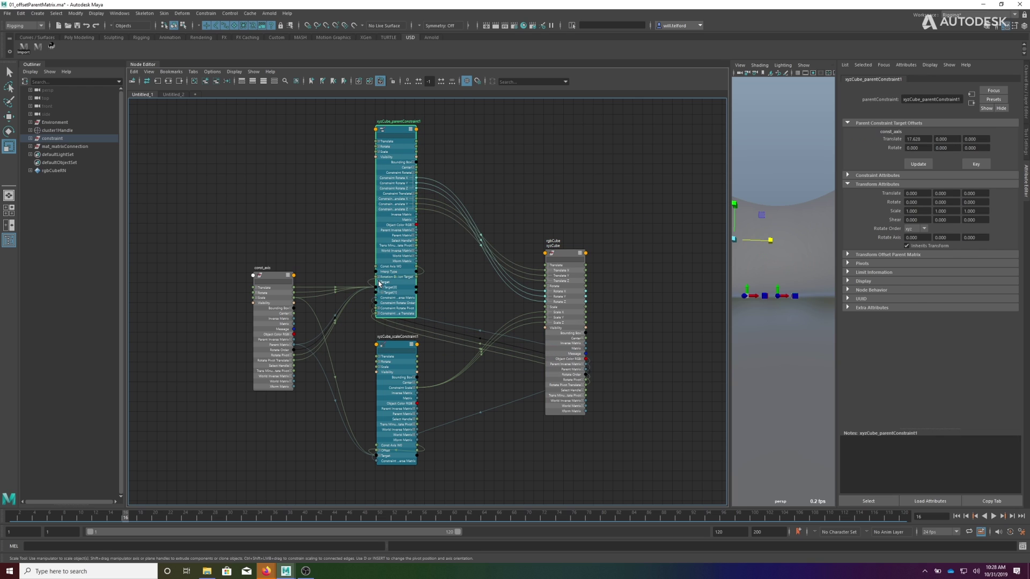
click(382, 288)
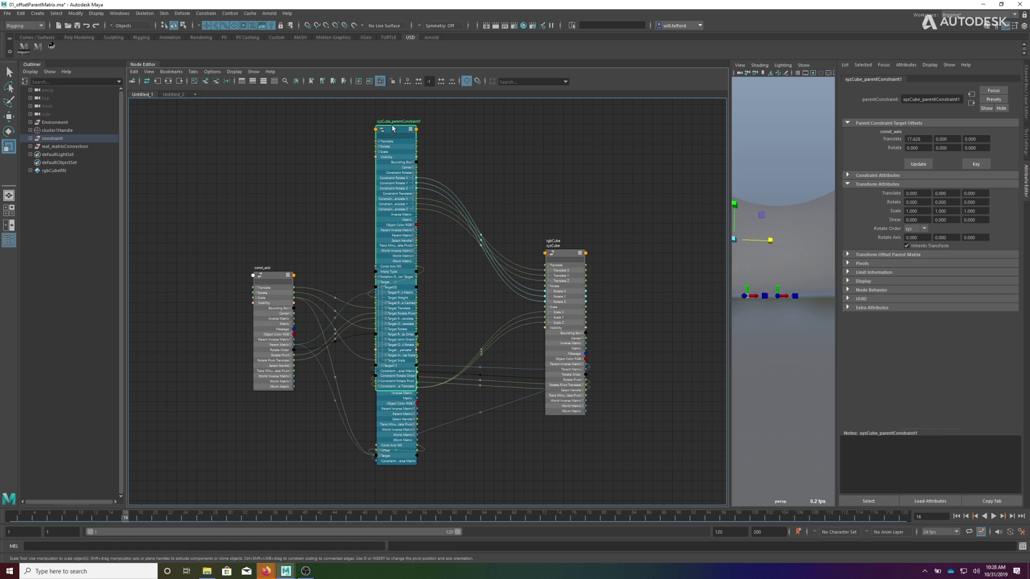
drag(393, 129, 393, 64)
scroll(432, 226, down, 2)
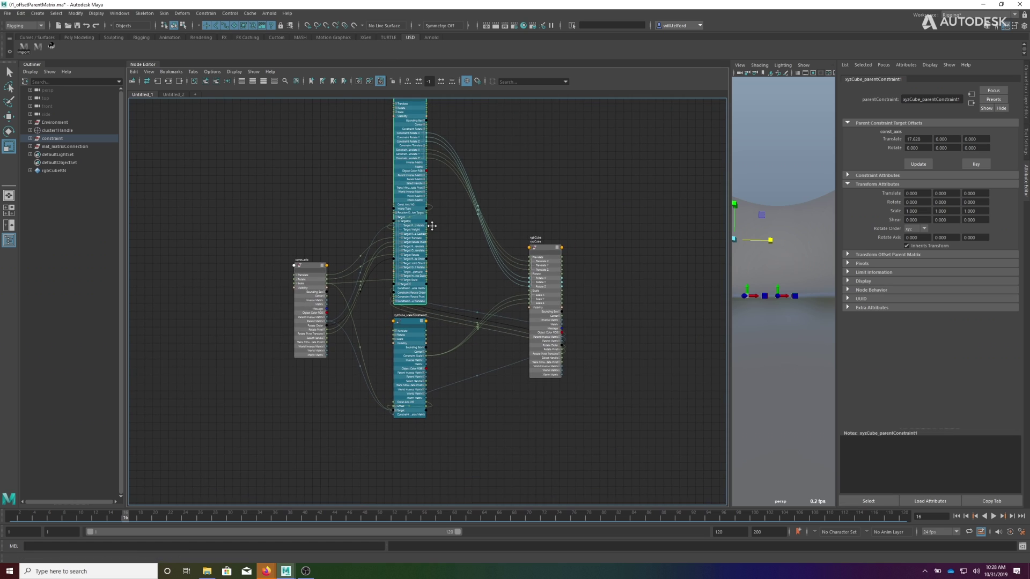
alt+middle_drag(432, 225, 414, 286)
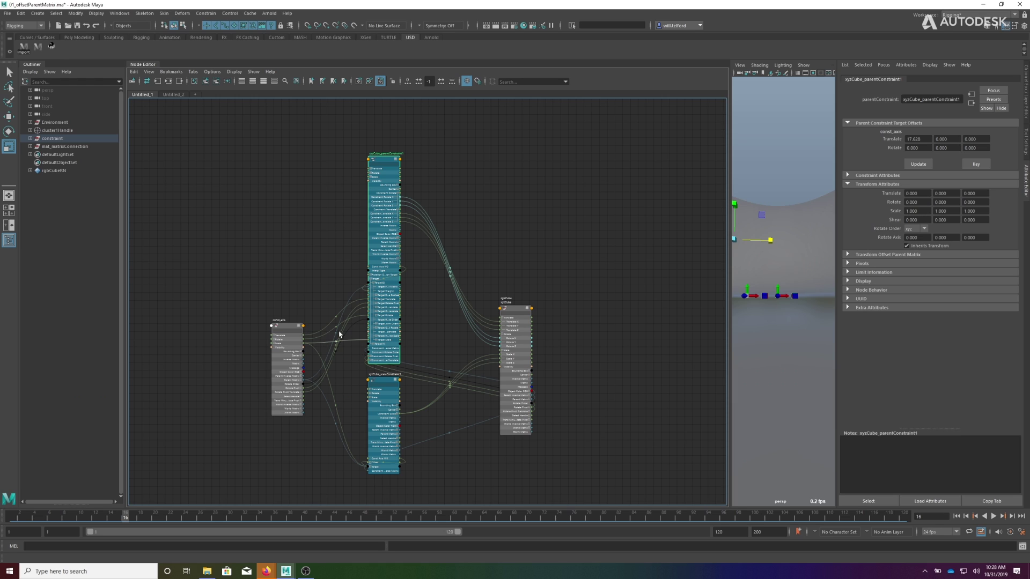
- Try connecting into the target parent matrix, which is rejected with an error
scroll(377, 267, up, 2)
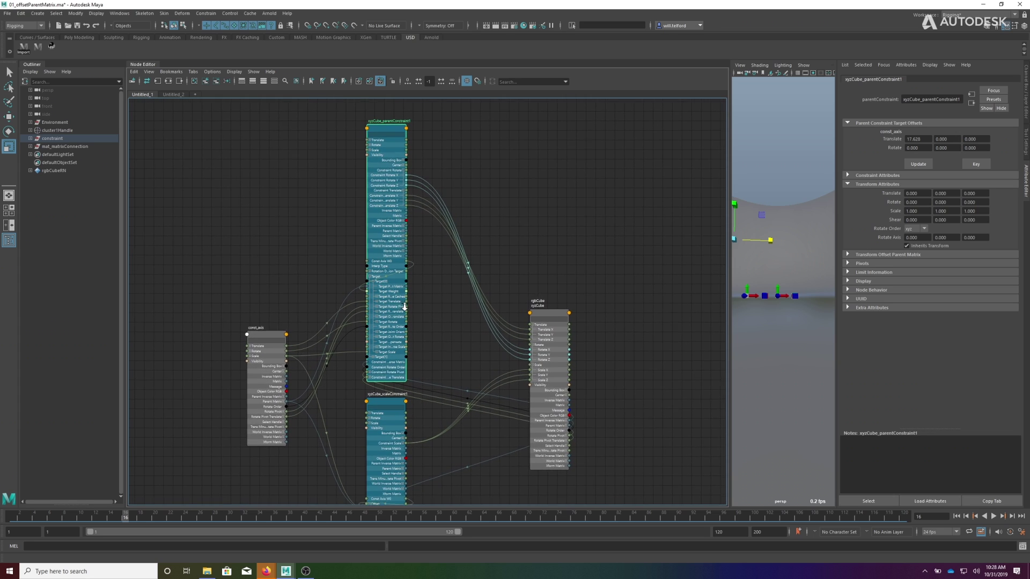
drag(407, 305, 407, 286)
middle_drag(406, 285, 420, 261)
scroll(418, 260, down, 2)
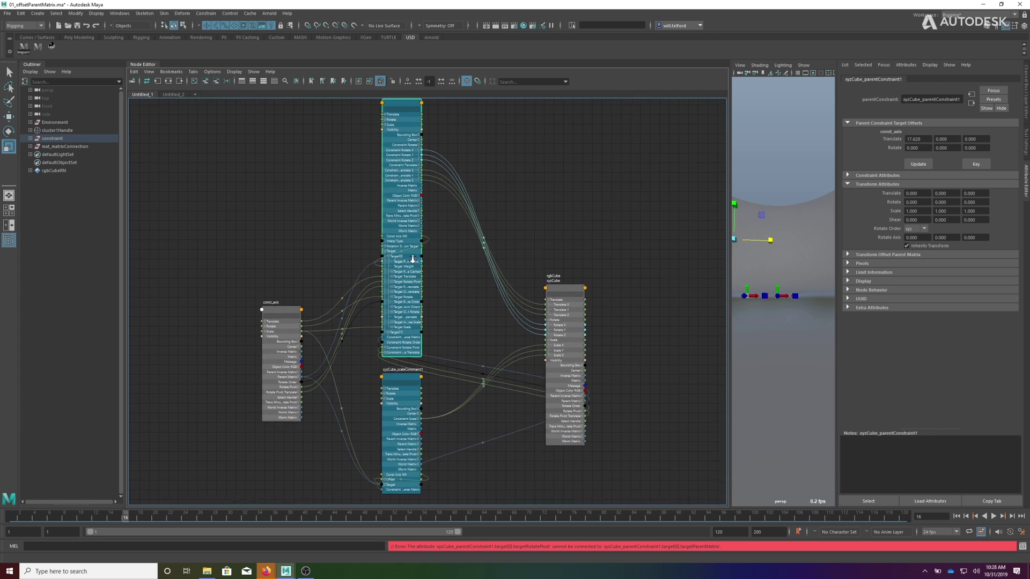
scroll(552, 228, up, 1)
scroll(568, 236, up, 1)
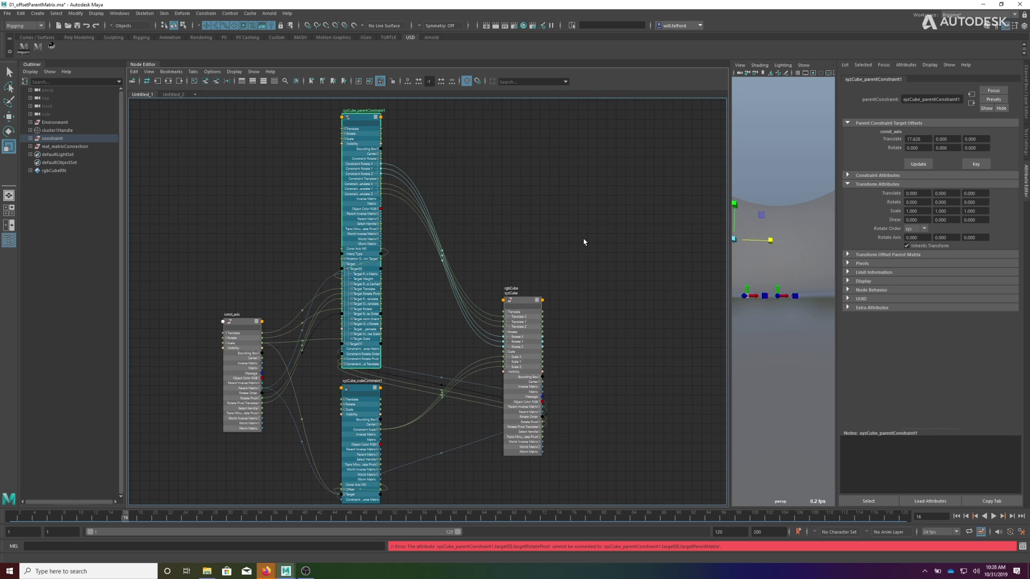
click(143, 65)
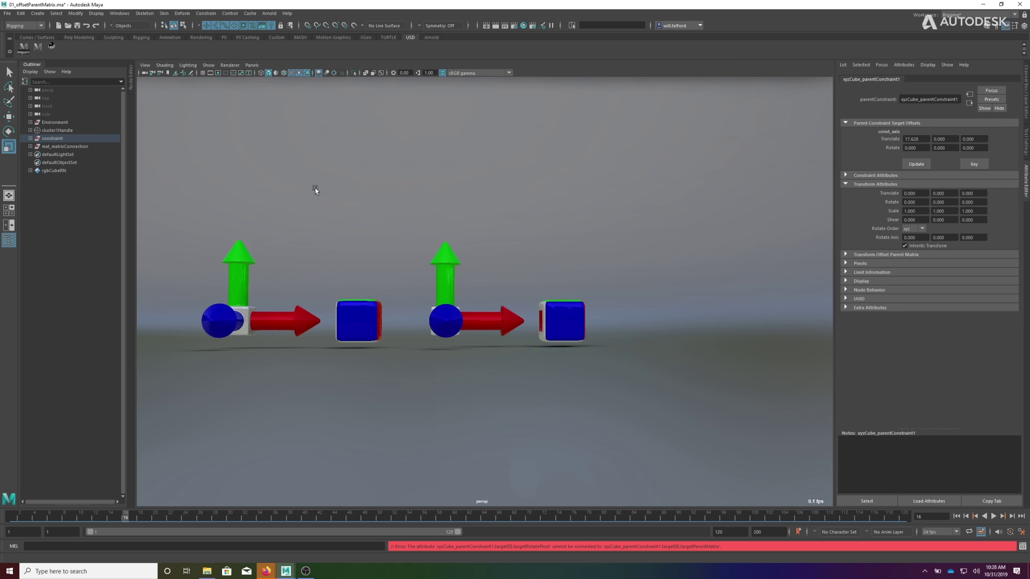
click(244, 322)
click(454, 316)
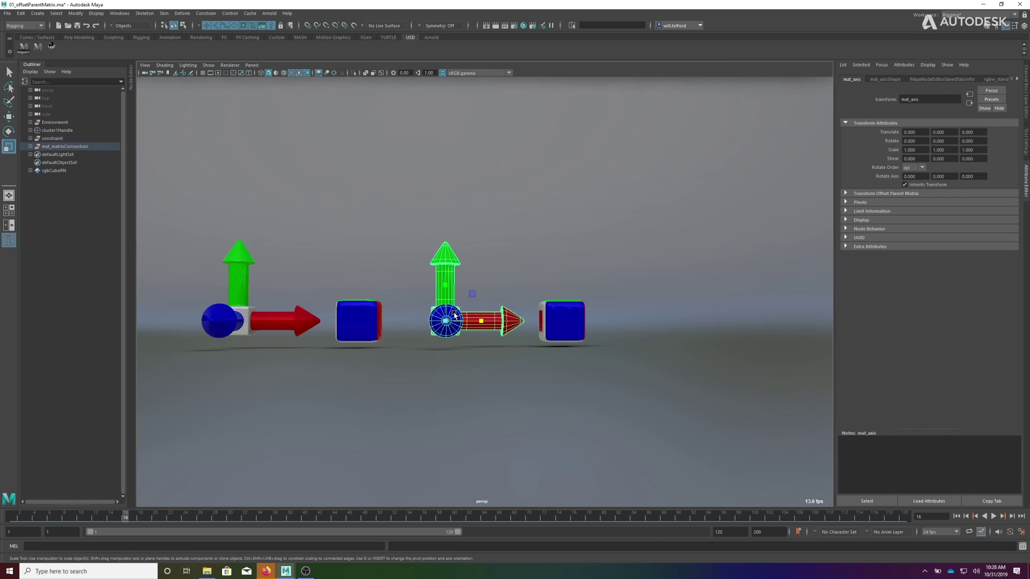
key(w)
alt+drag(463, 348, 474, 307)
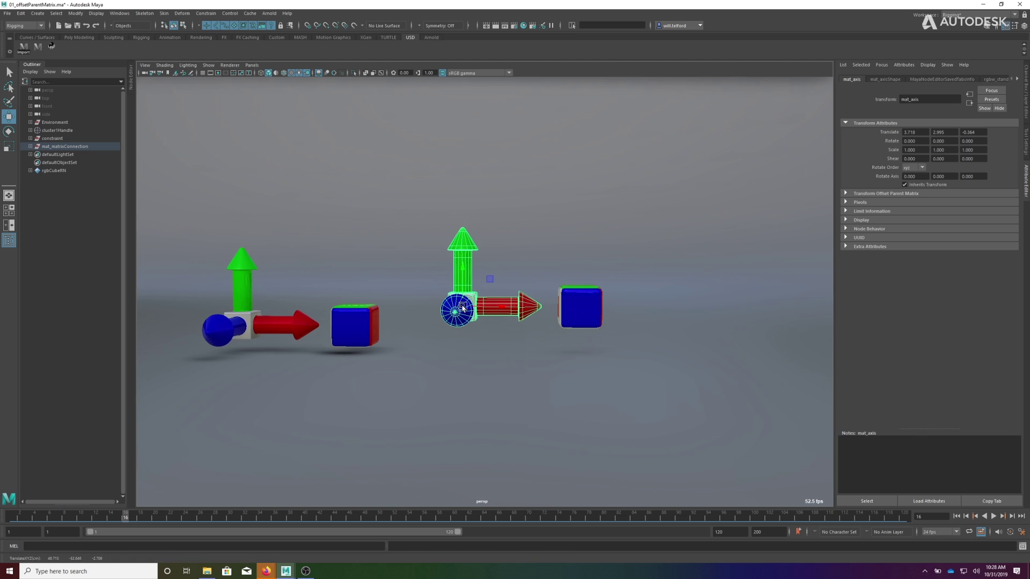
key(ctrl+z)
alt+drag(455, 404, 424, 403)
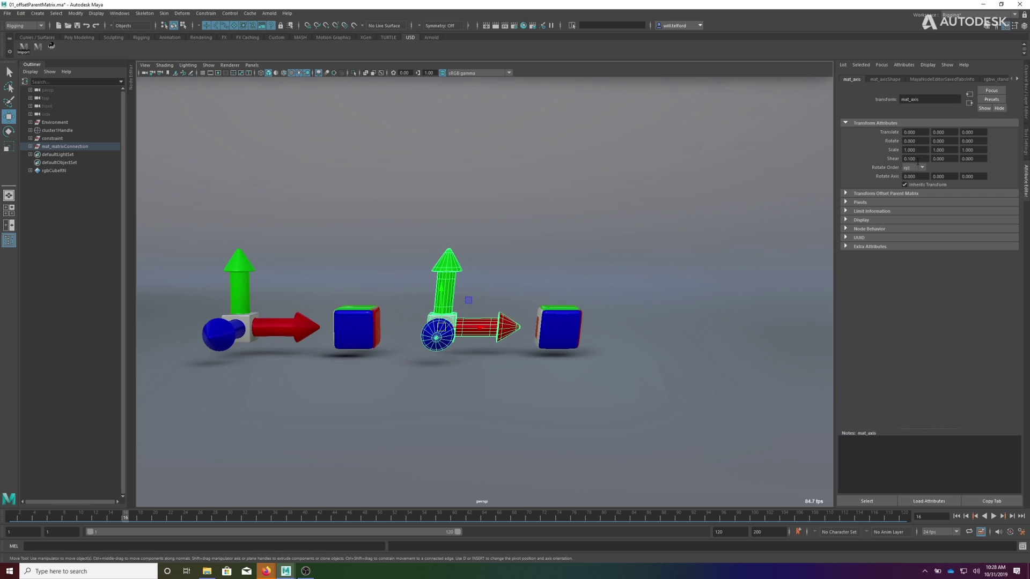
click(526, 317)
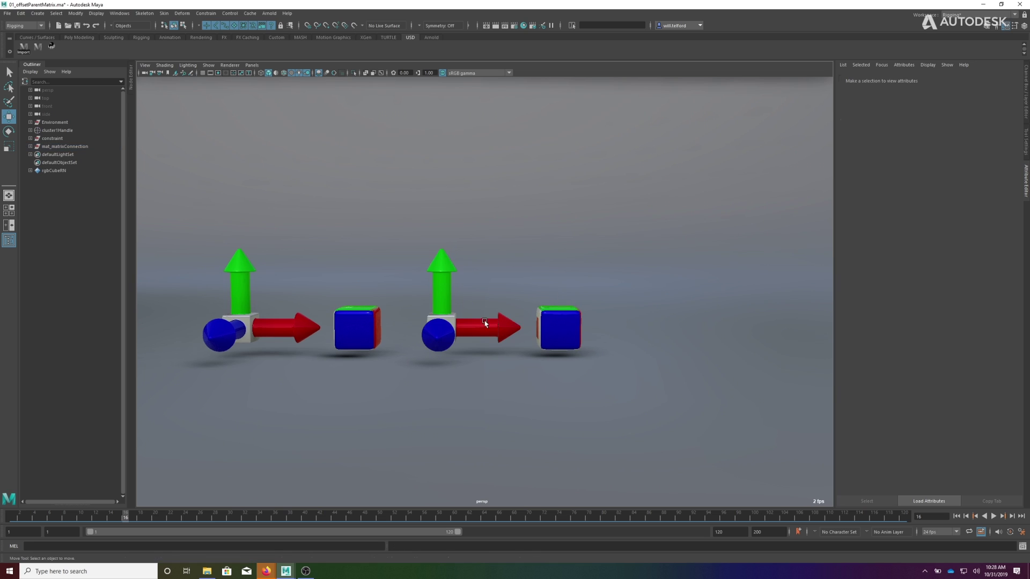
alt+right_drag(362, 352, 382, 355)
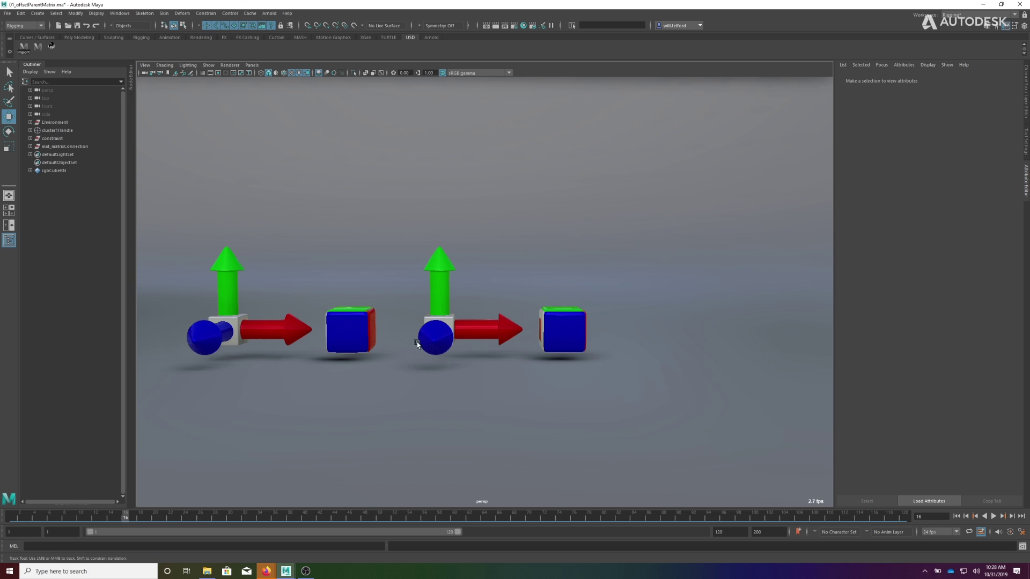
alt+drag(418, 345, 471, 338)
scroll(471, 338, up, 4)
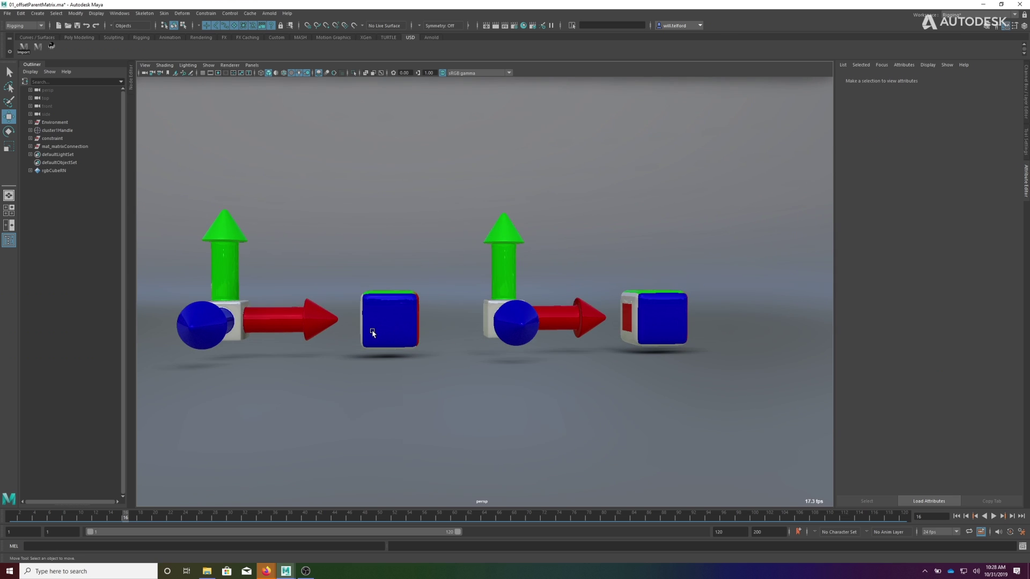
click(380, 306)
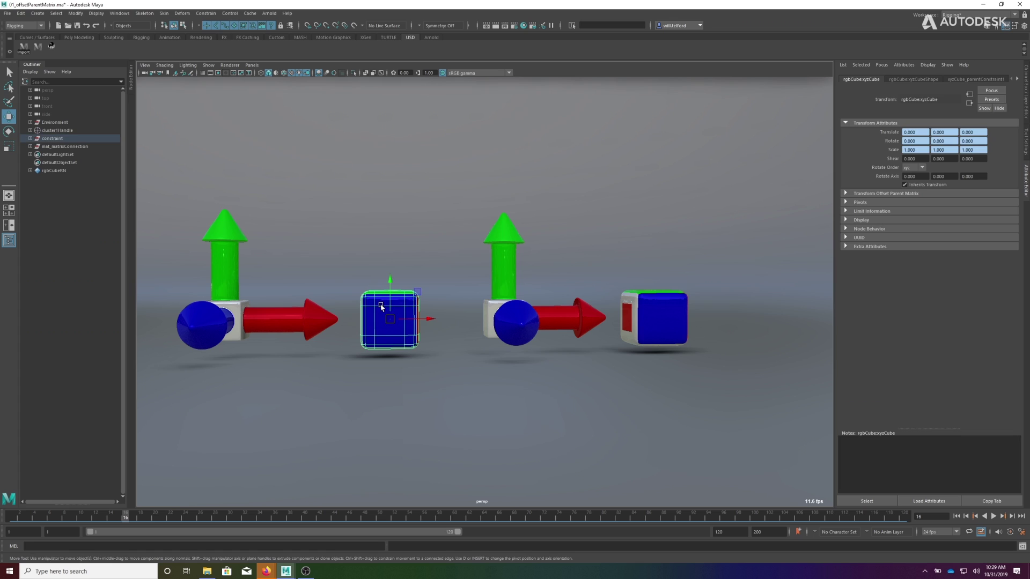
click(130, 80)
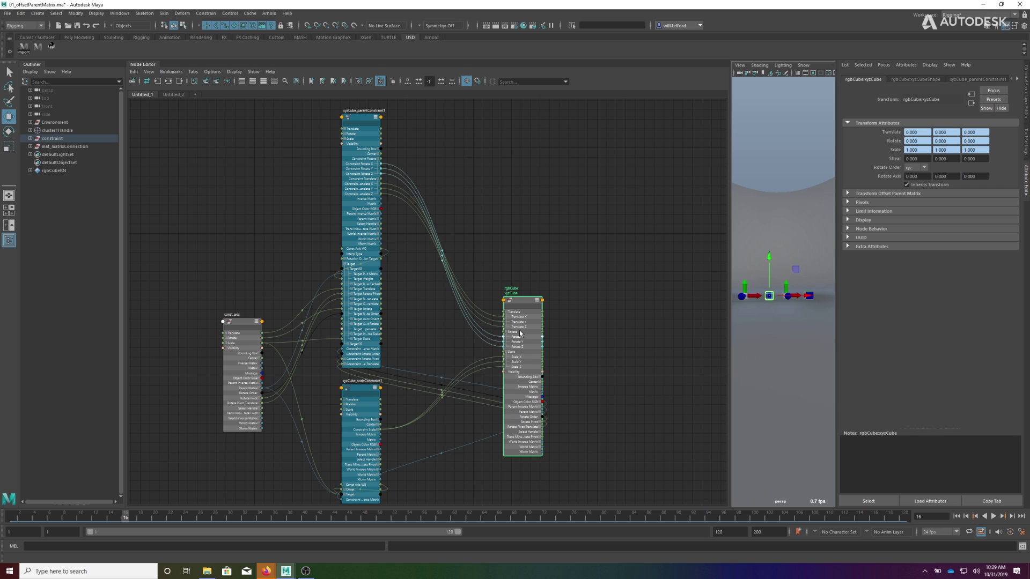
click(138, 66)
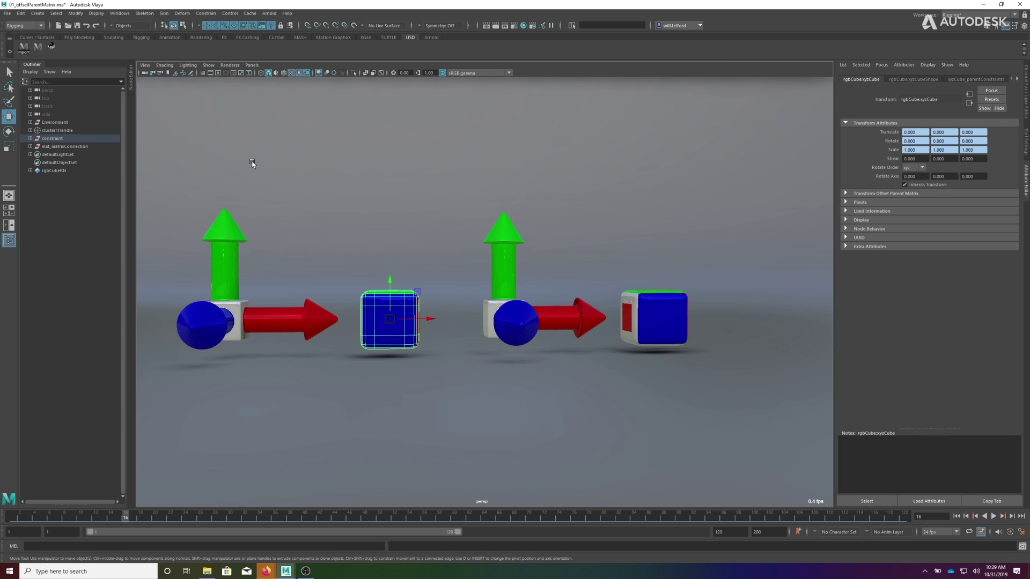
- Switch to the Channel Box and drag the left cube up and to the right
key(ctrl+z)
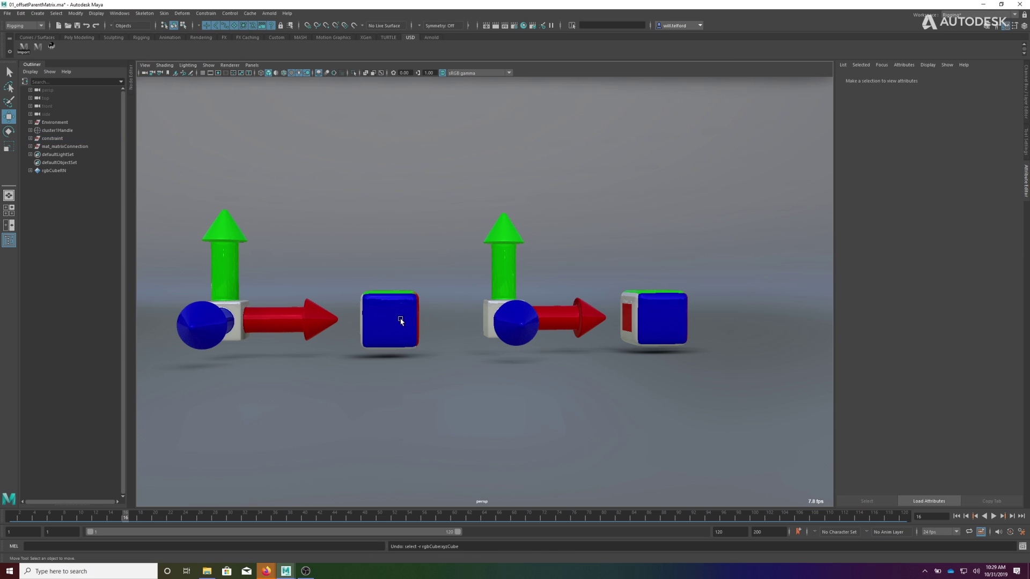
key(ctrl+a)
click(435, 320)
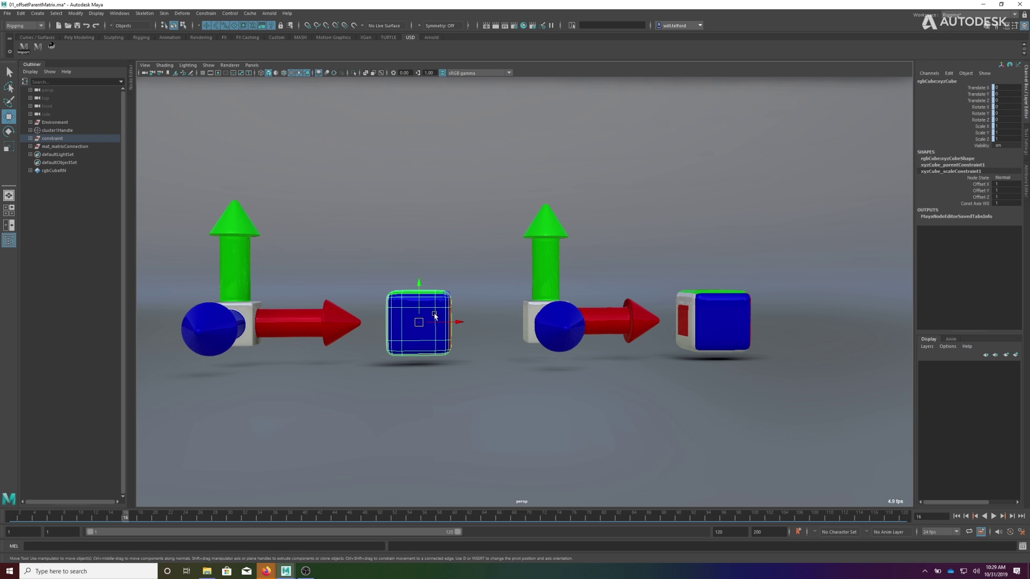
drag(419, 324, 444, 246)
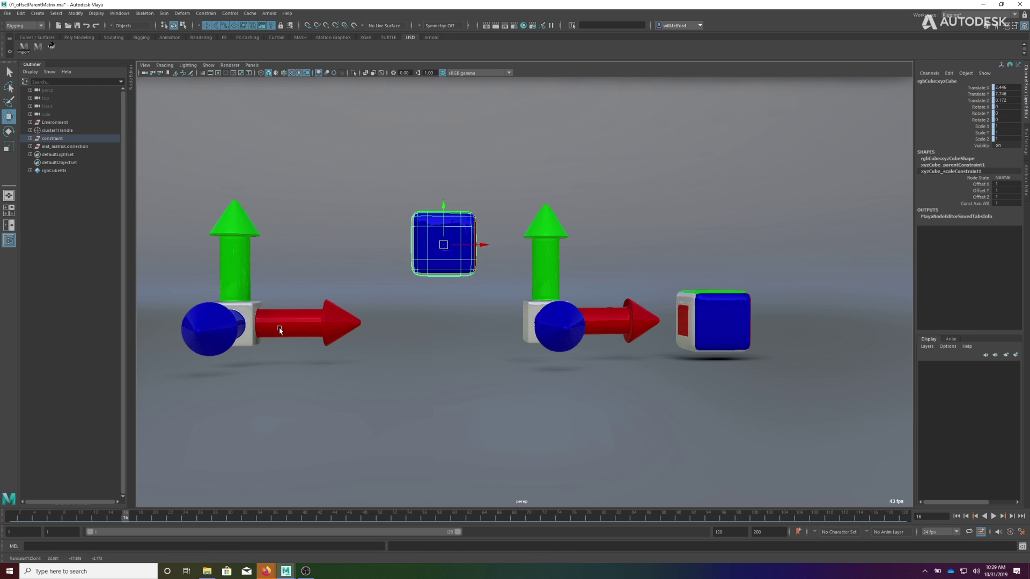
- Test-move const_axis and undo, then raise the cube above the rig and select its Translate X, Y, Z channels
click(247, 322)
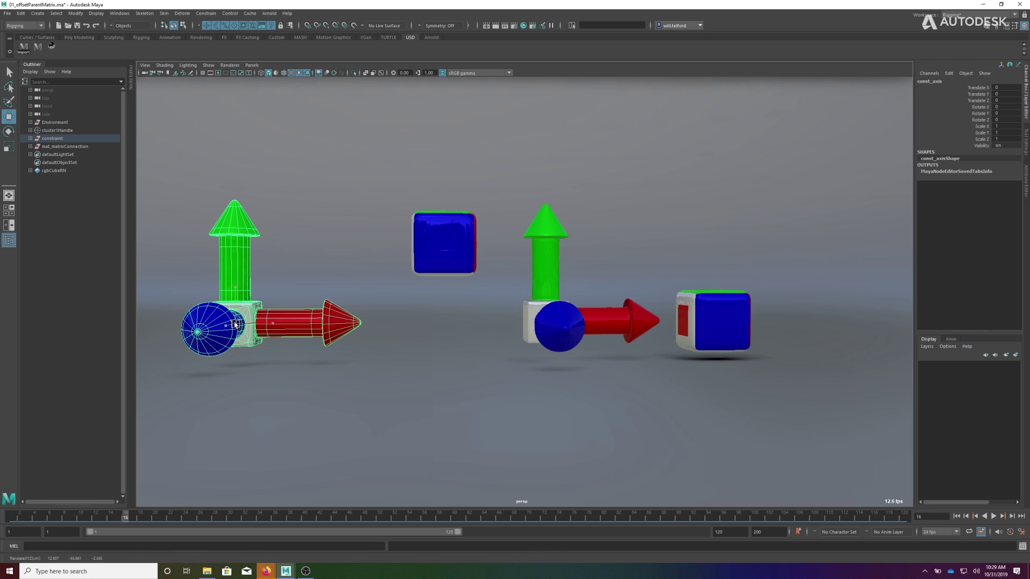
drag(235, 325, 271, 293)
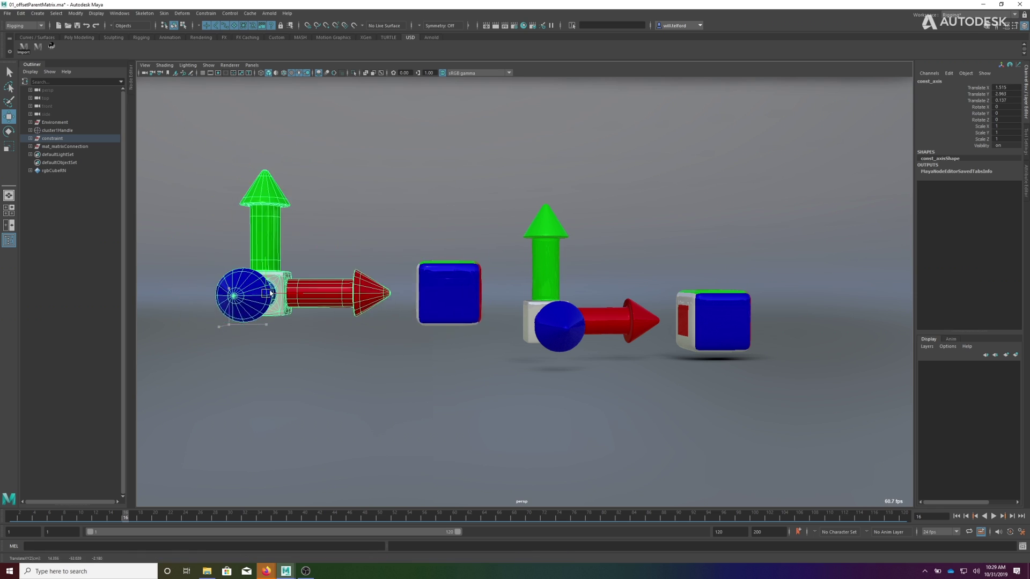
key(ctrl+z)
key(ctrl+z)
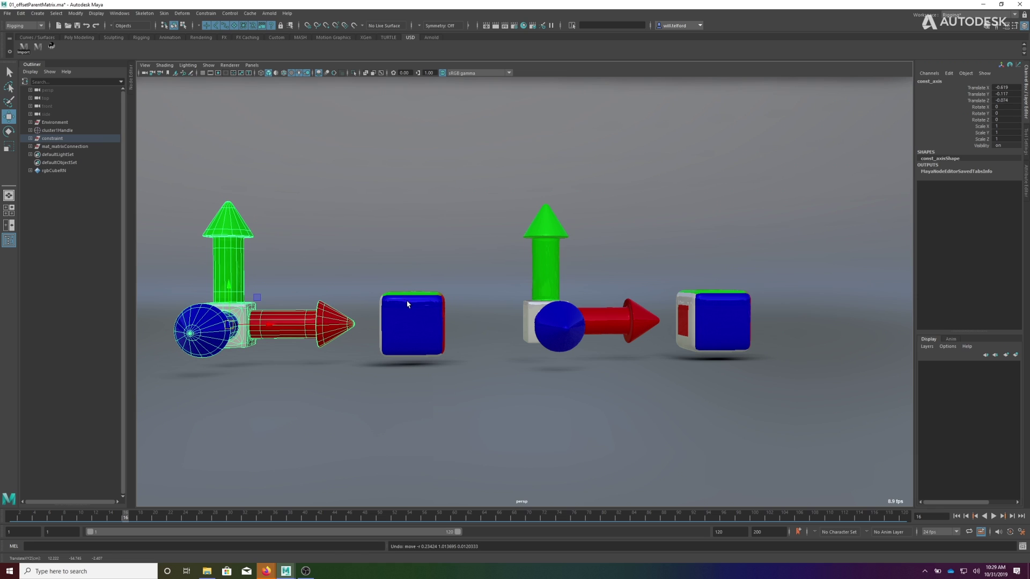
click(412, 324)
drag(413, 325, 426, 201)
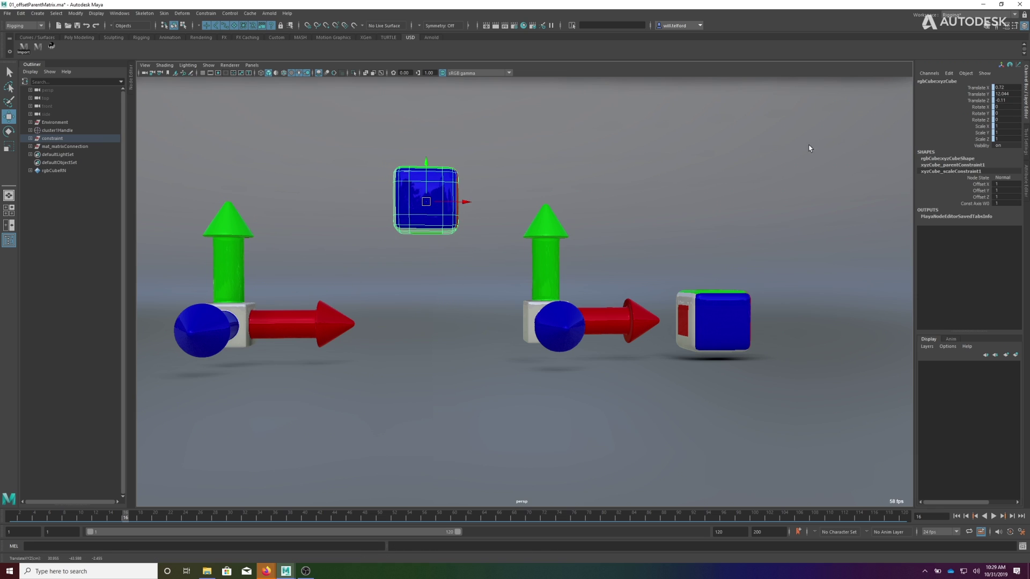
drag(976, 88, 973, 102)
- Key the cube's Translate X, Y, Z, then move const_axis up and right
right_click(968, 95)
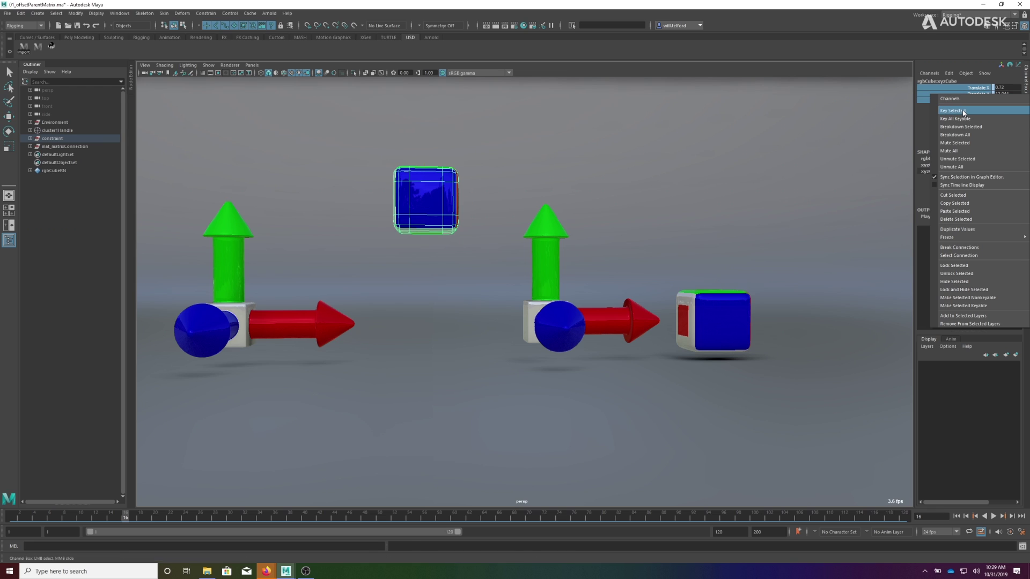
click(963, 110)
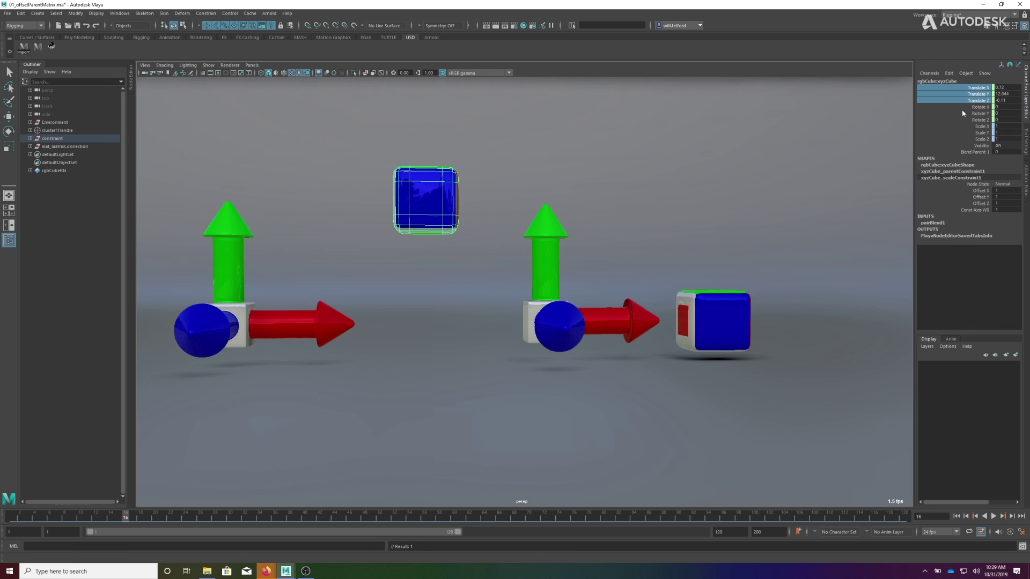
click(248, 314)
key(w)
middle_drag(236, 324, 255, 297)
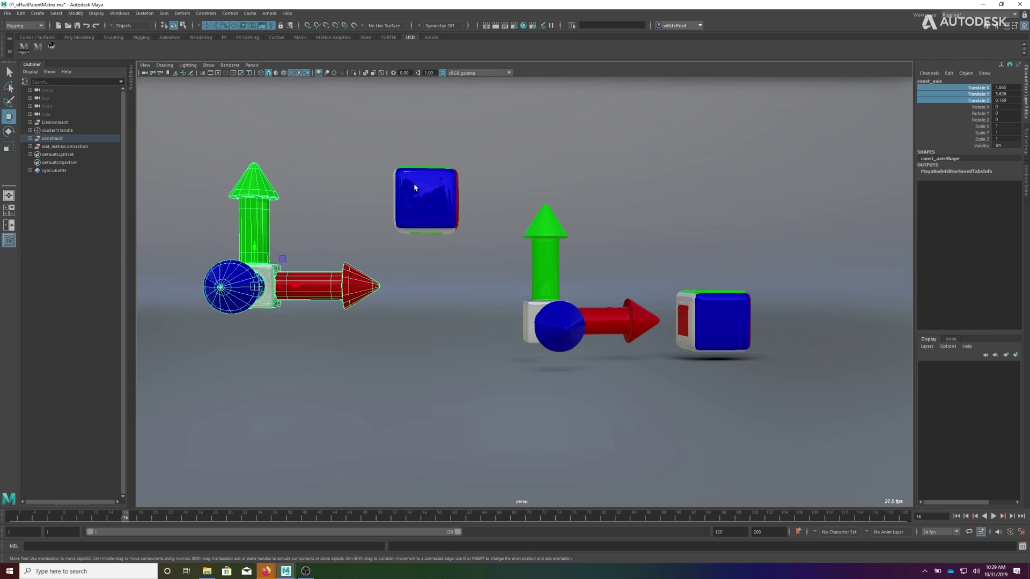
- Spread out the xyzCube, pairBlend1 and inTranslate curve nodes in the Node Editor
click(130, 76)
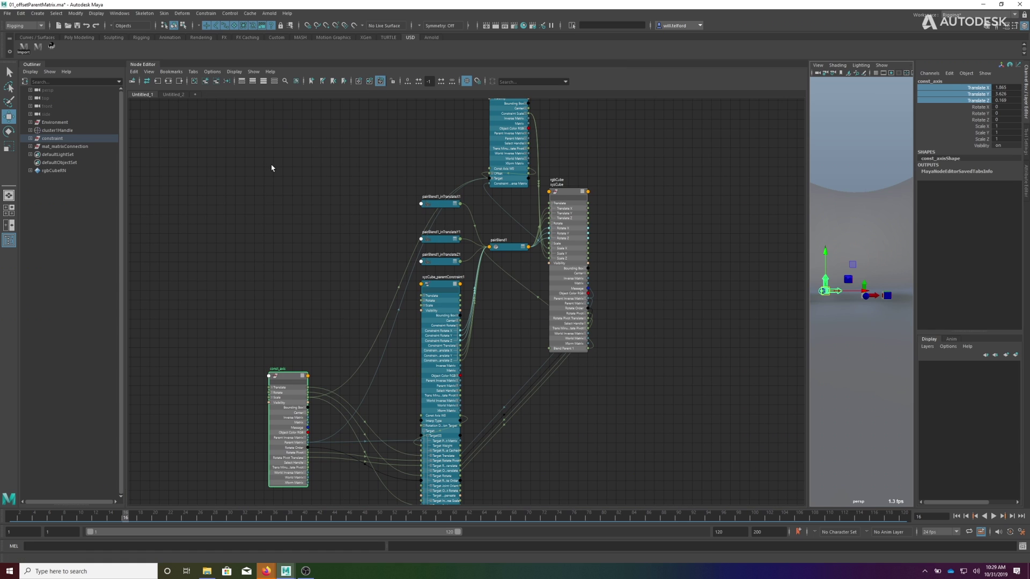
click(510, 249)
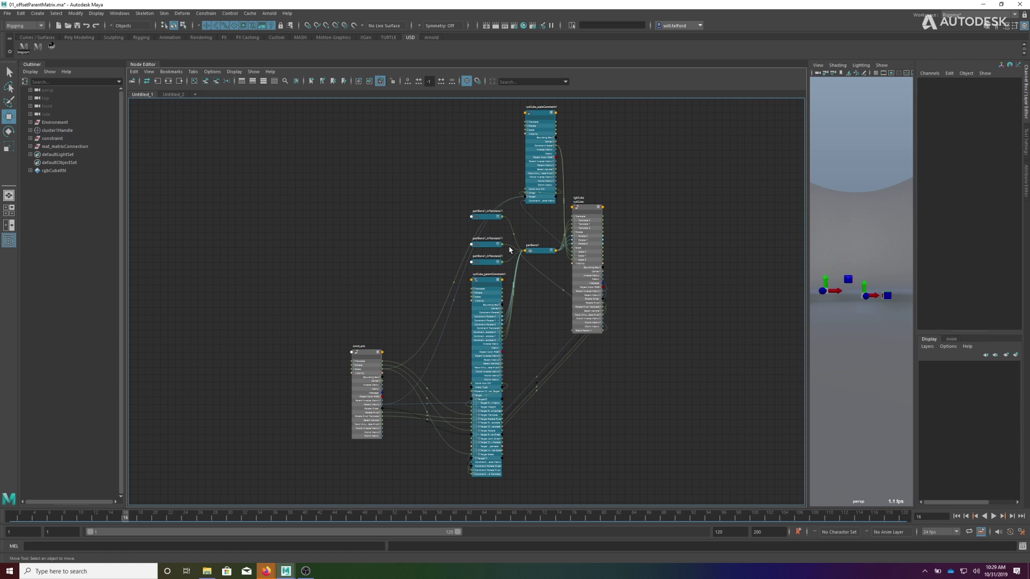
drag(587, 208, 655, 224)
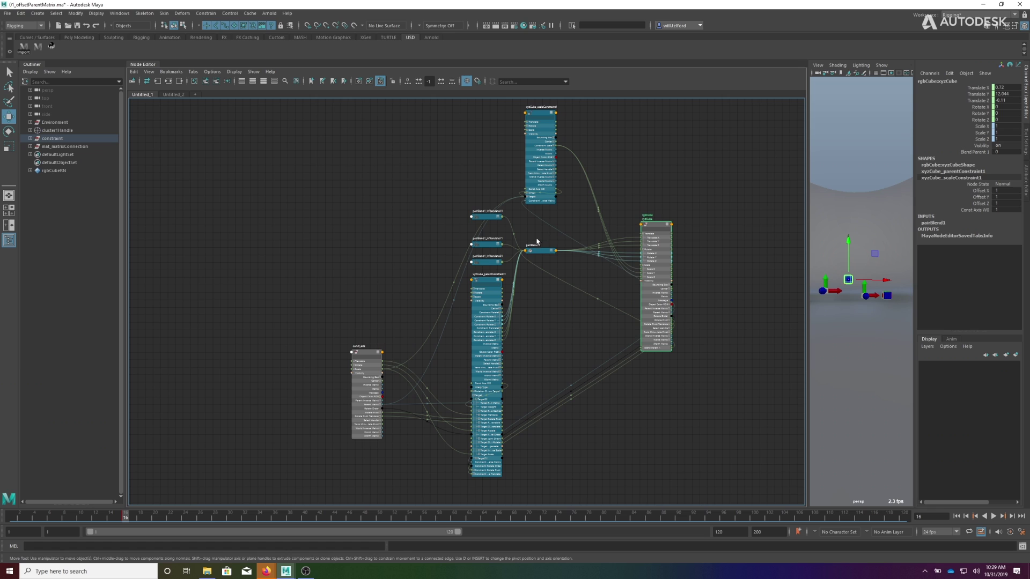
drag(540, 252, 573, 256)
drag(490, 260, 487, 226)
click(485, 220)
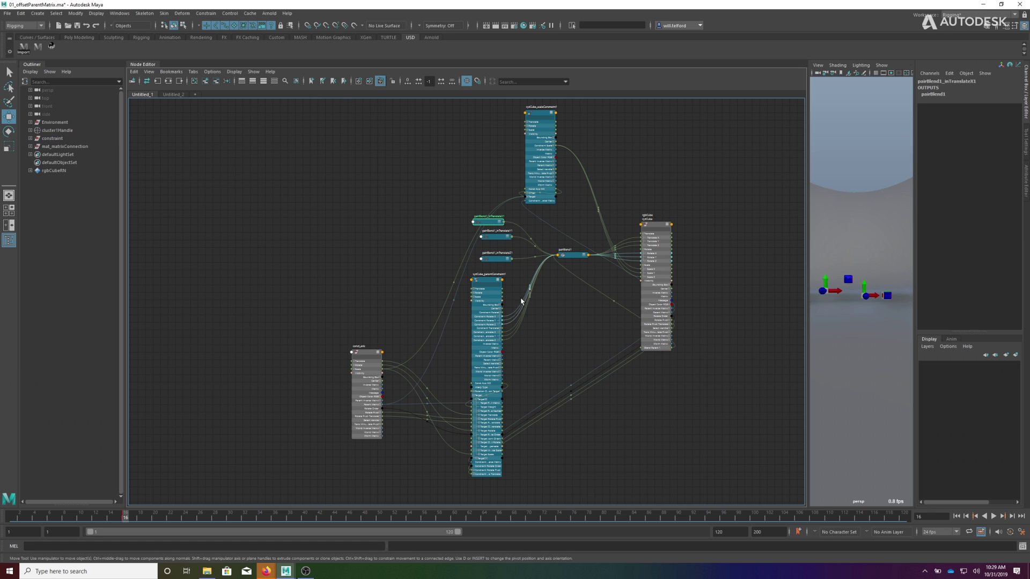
- Expand pairBlend1's attributes to inspect the blend, then switch to the Untitled_2 mat_axis graph
scroll(490, 284, up, 4)
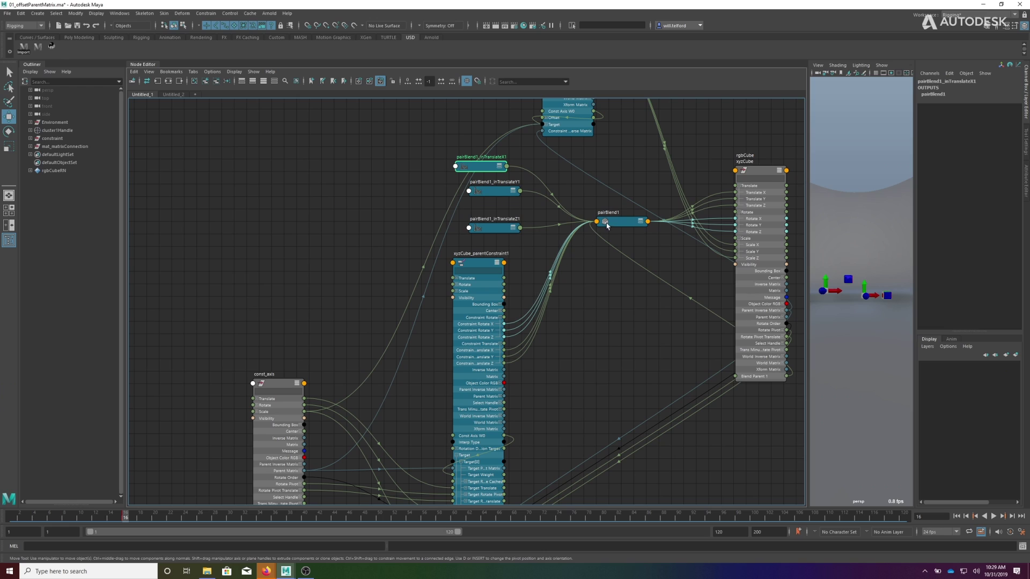
click(641, 223)
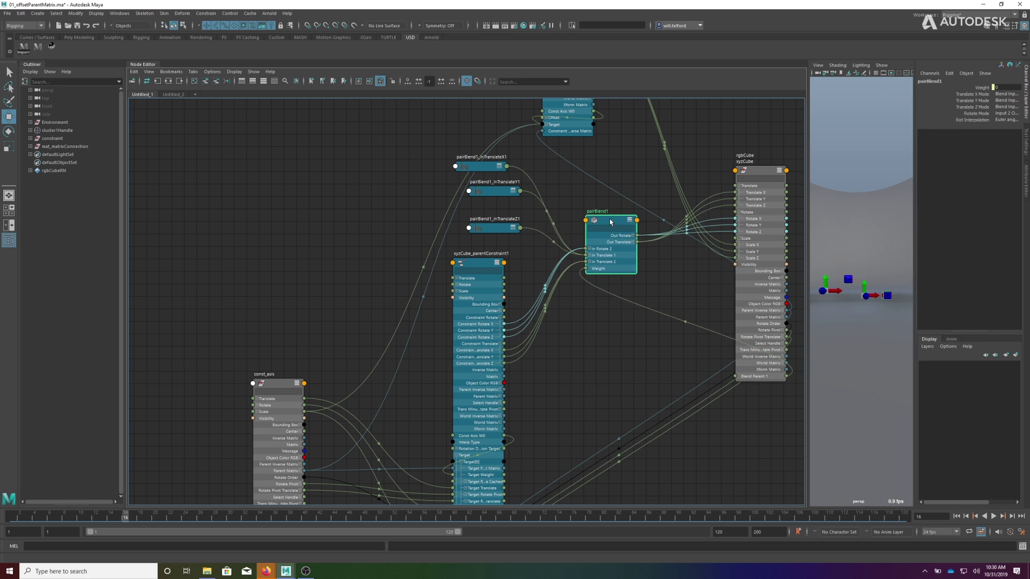
scroll(653, 252, down, 4)
click(447, 235)
scroll(446, 235, up, 5)
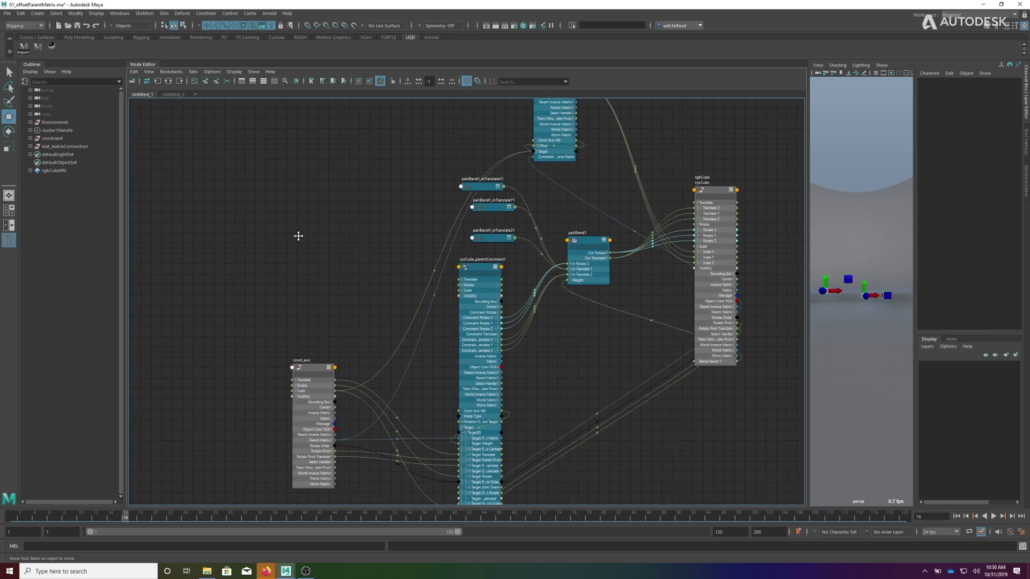
scroll(439, 231, down, 4)
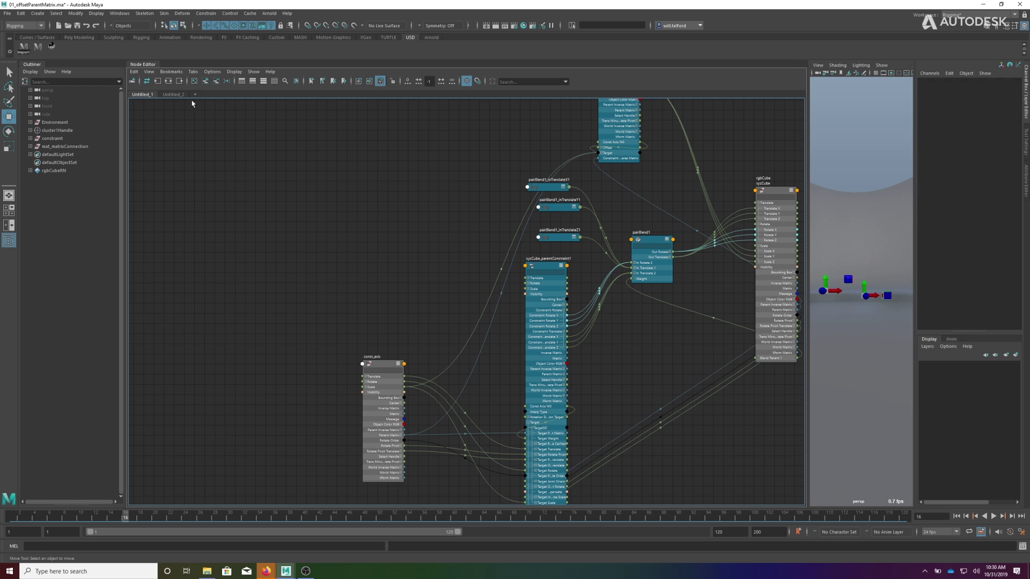
click(174, 95)
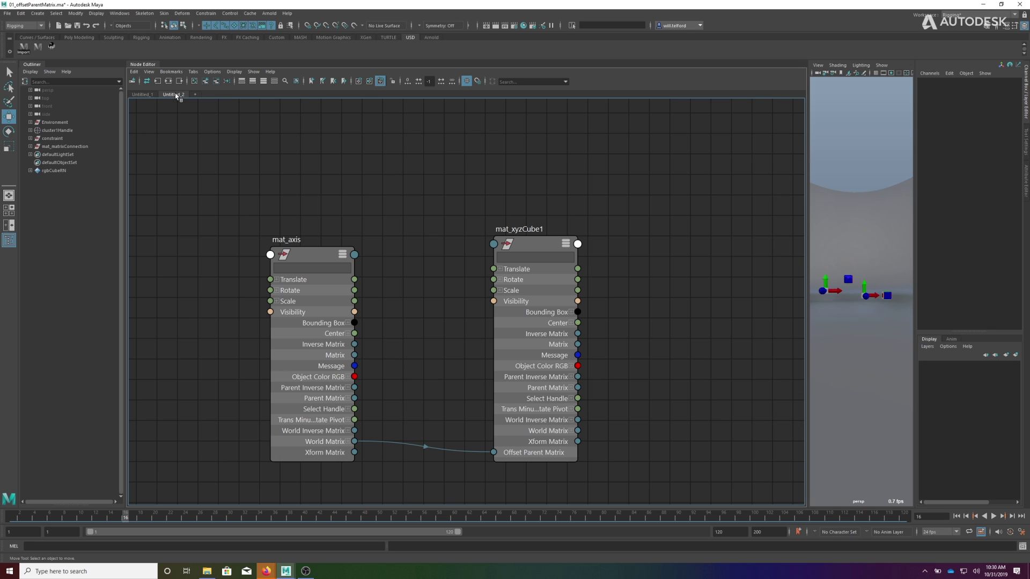
- Split mat_xyzCube1's Translate and Rotate into X, Y, Z, then maximize the perspective view and select mat_axis
click(151, 64)
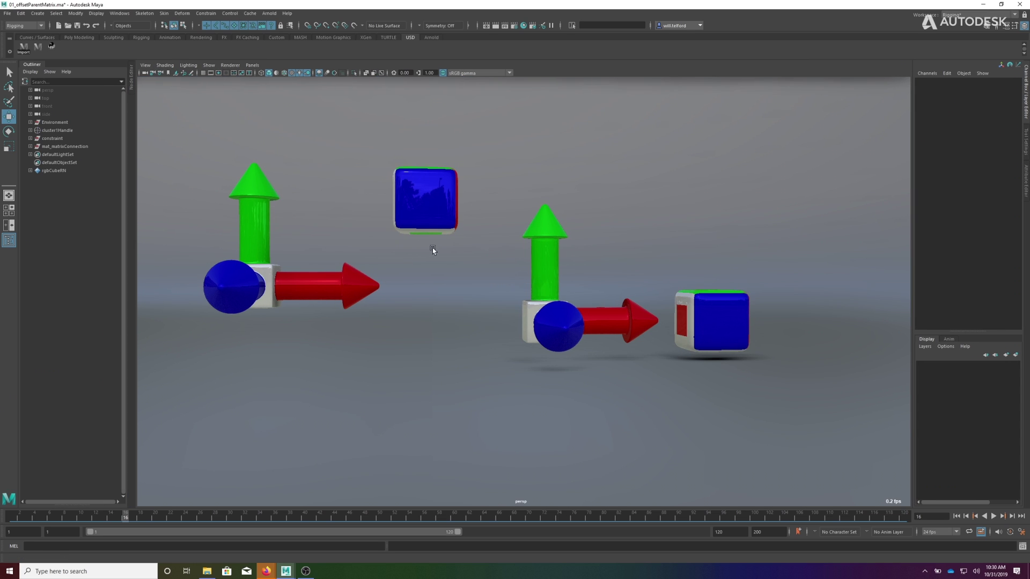
click(132, 82)
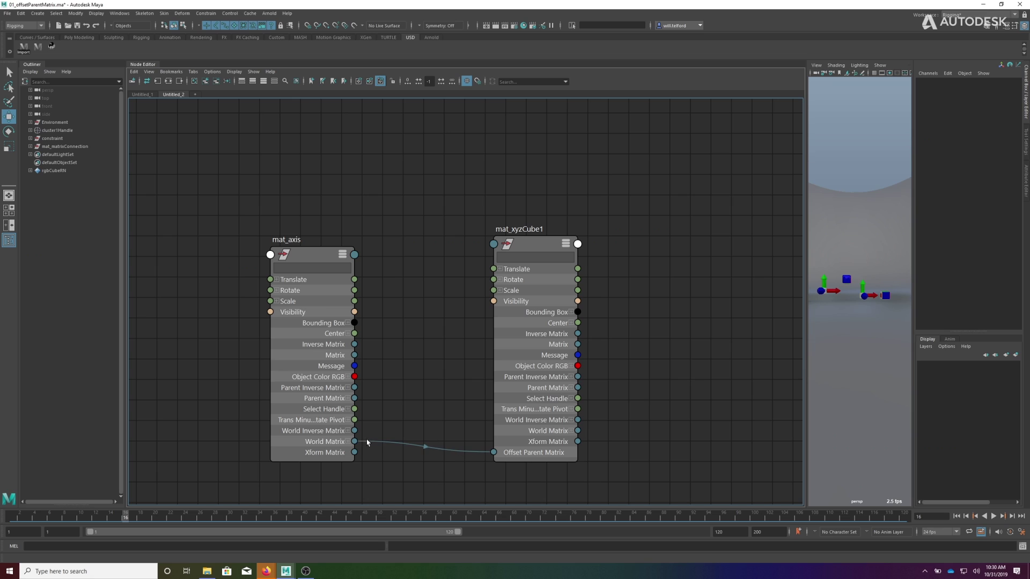
click(537, 244)
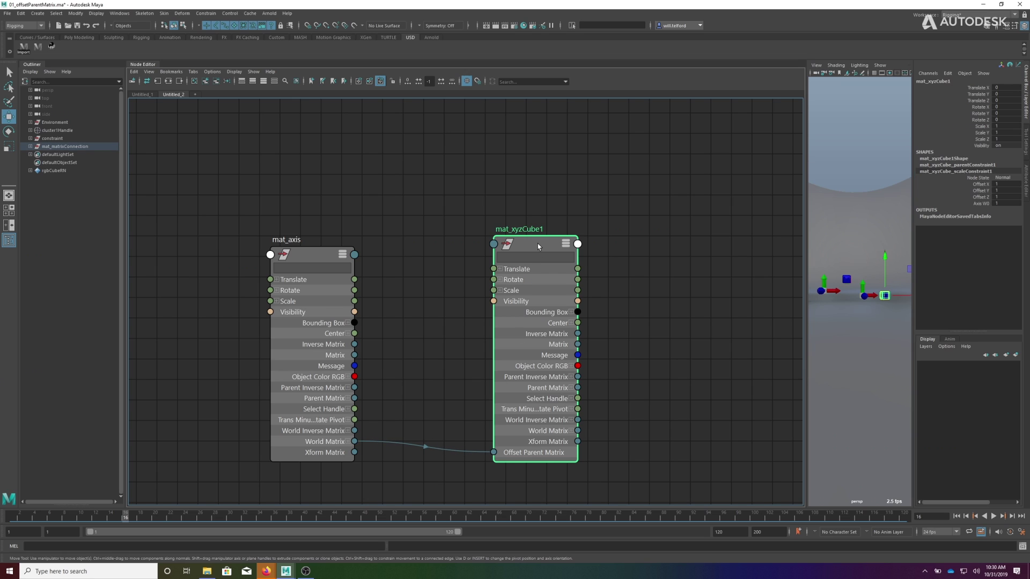
click(500, 269)
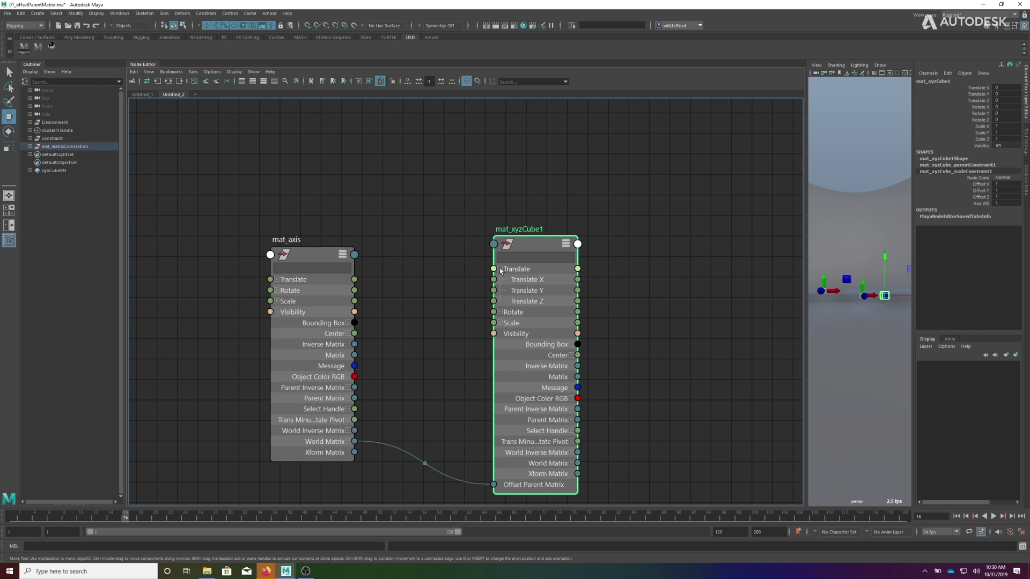
click(501, 312)
drag(533, 244, 518, 198)
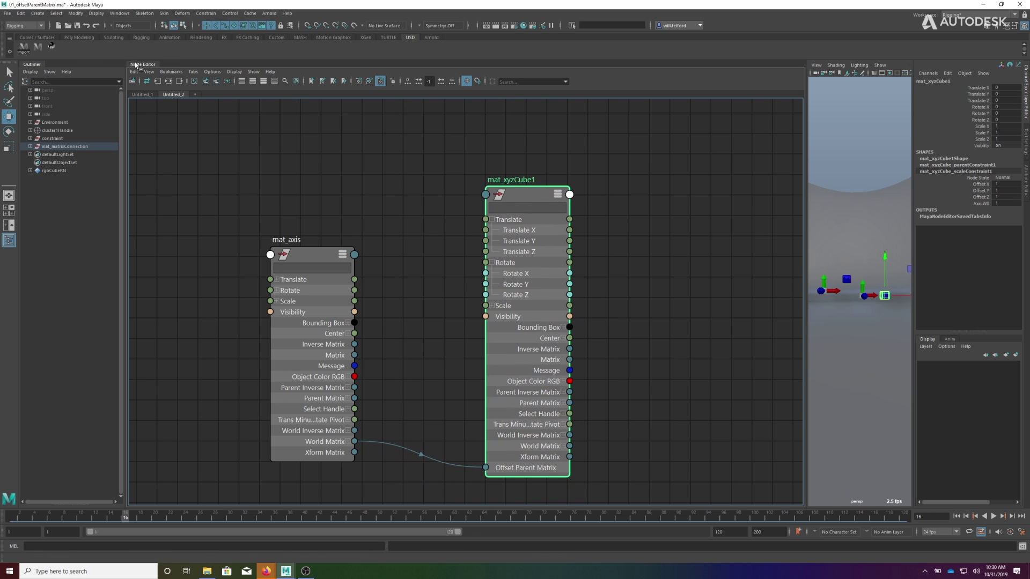
key(space)
click(555, 320)
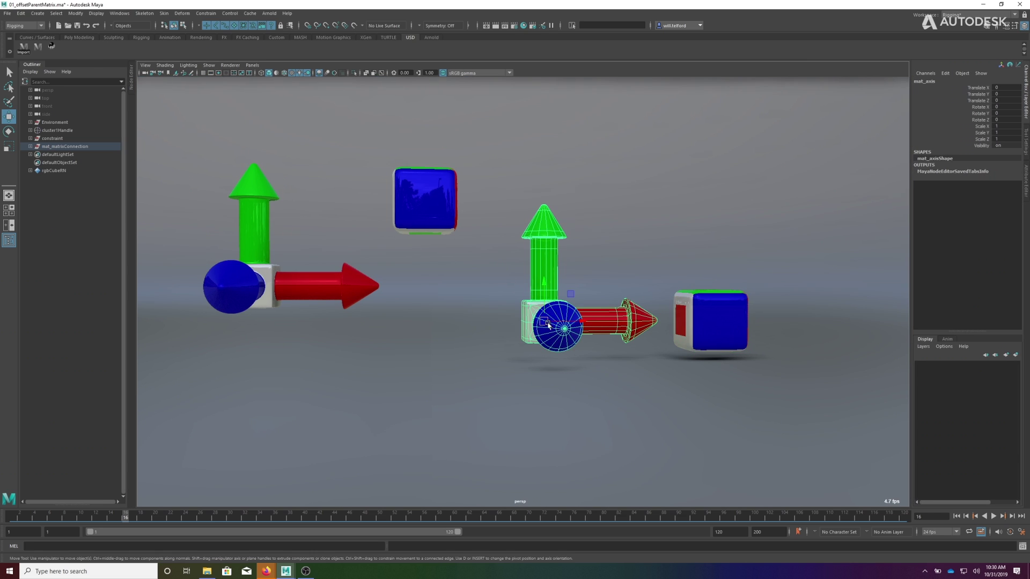
- Move the mat_axis rig up and right, then raise mat_xyzCube1 above it
mouse_move(555, 319)
mouse_down()
mouse_move(639, 226)
mouse_move(505, 357)
mouse_move(563, 315)
mouse_up()
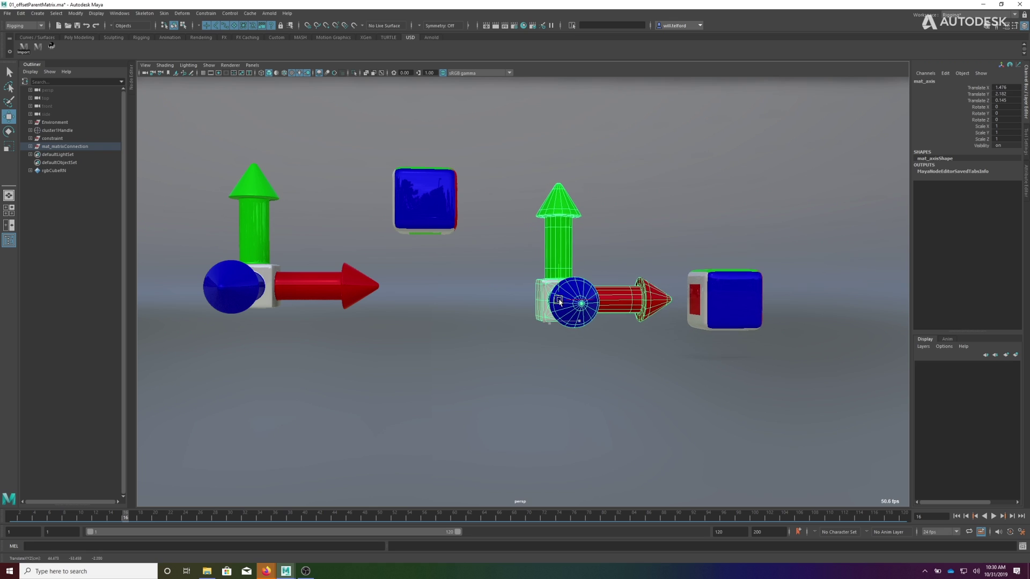
click(724, 286)
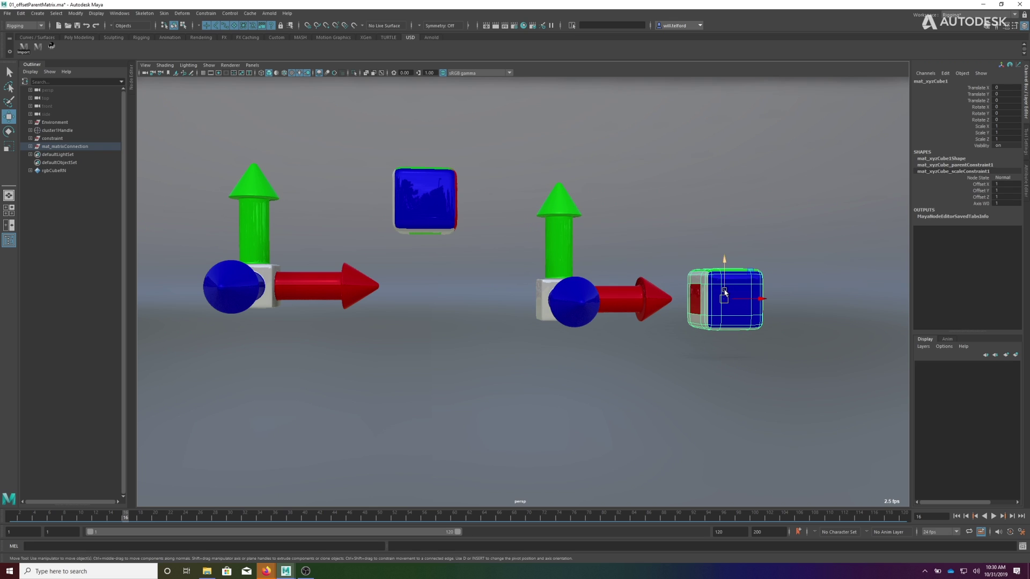
drag(724, 290, 690, 192)
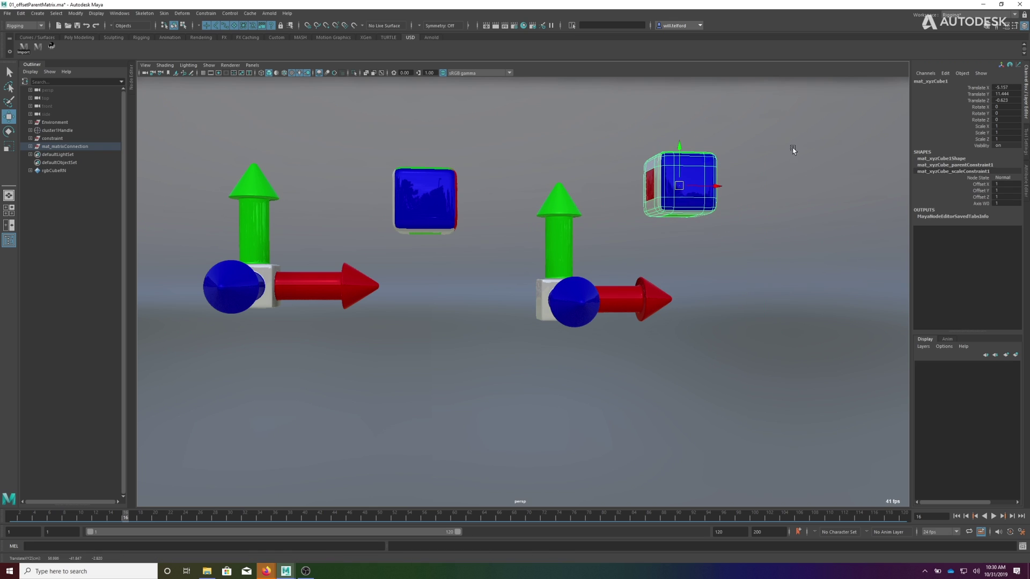
- Rotate the right mat_axis rig and the left const_axis rig so their cubes follow
key(e)
click(562, 265)
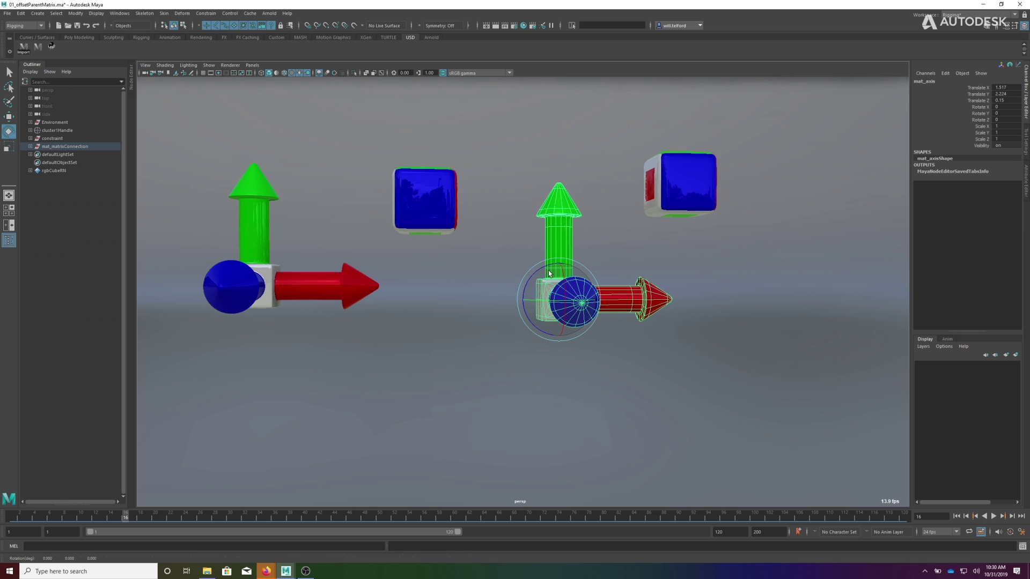
drag(560, 268, 541, 275)
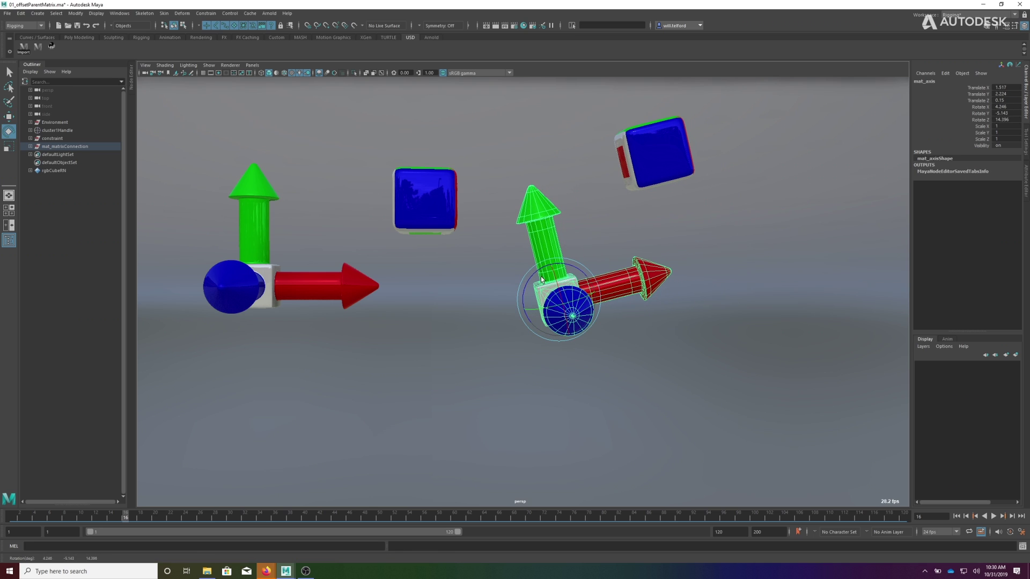
click(261, 284)
drag(261, 284, 286, 261)
- Reposition the right axis rig to the right, then select the upper-right cube mat_xyzCube1
key(w)
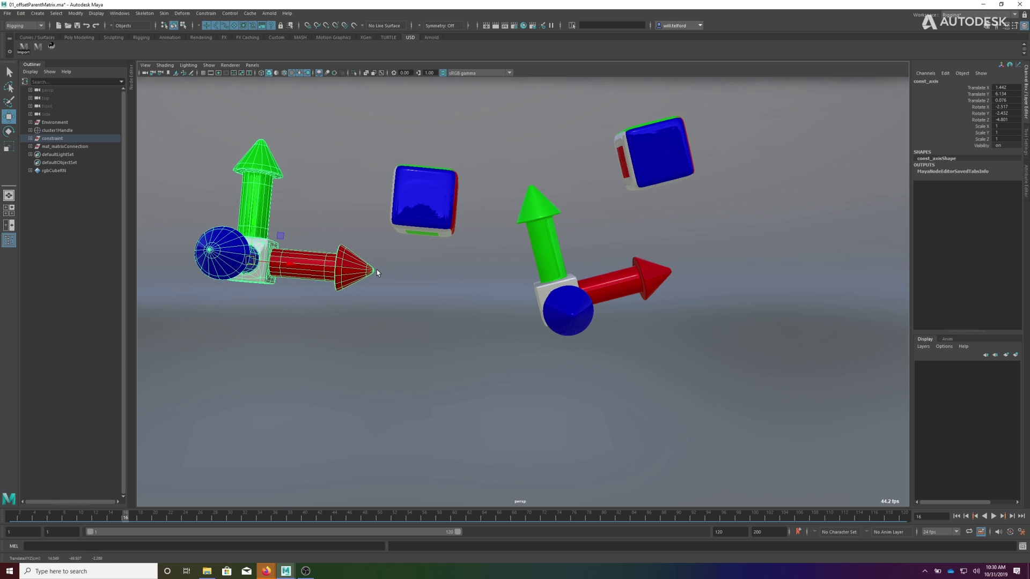
click(584, 290)
drag(582, 289, 623, 294)
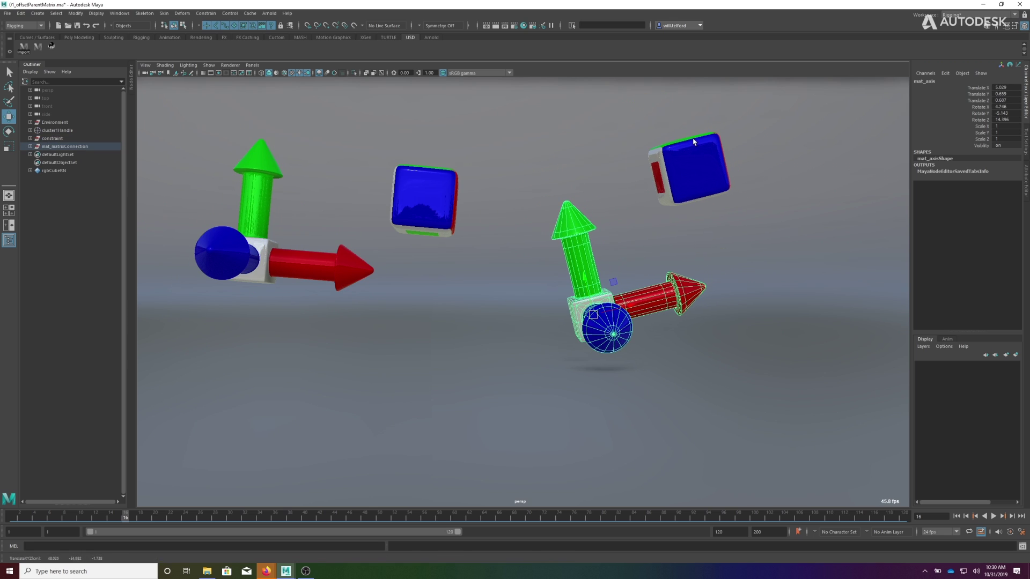
click(702, 175)
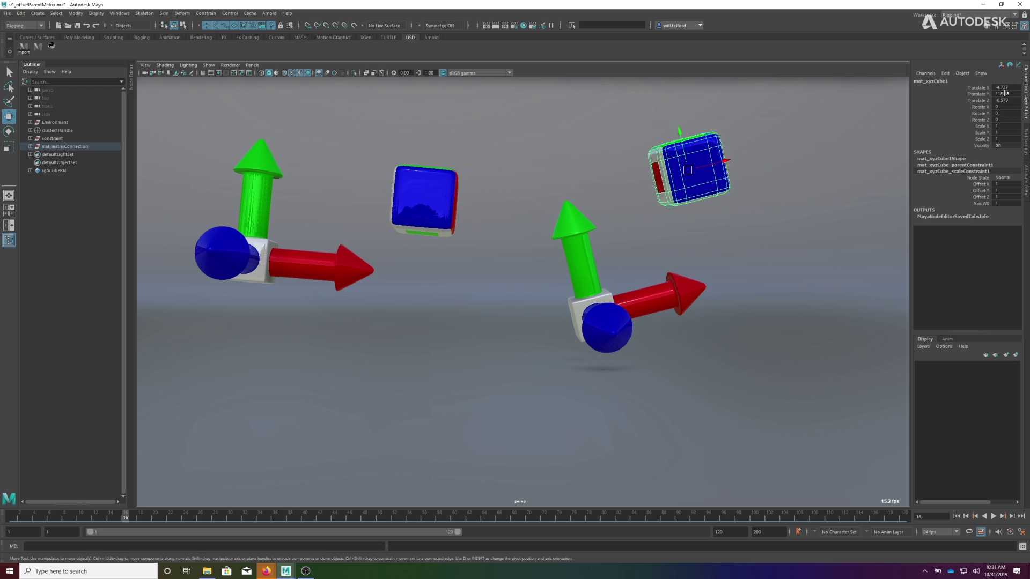
- Zero mat_xyzCube1's translate and rotate channels so it returns beside mat_axis, then nudge the rig
drag(1009, 87, 1005, 105)
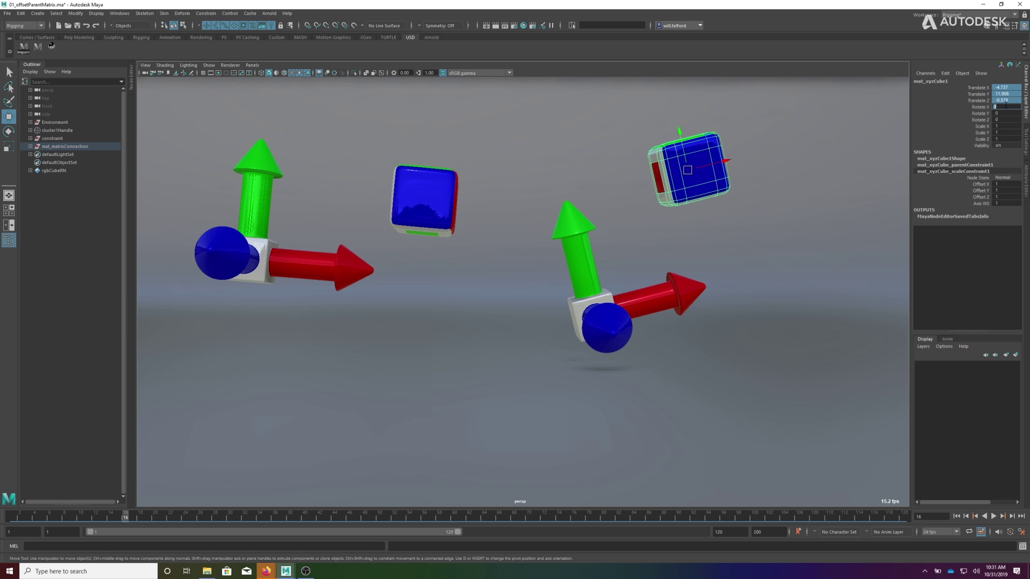
key(Return)
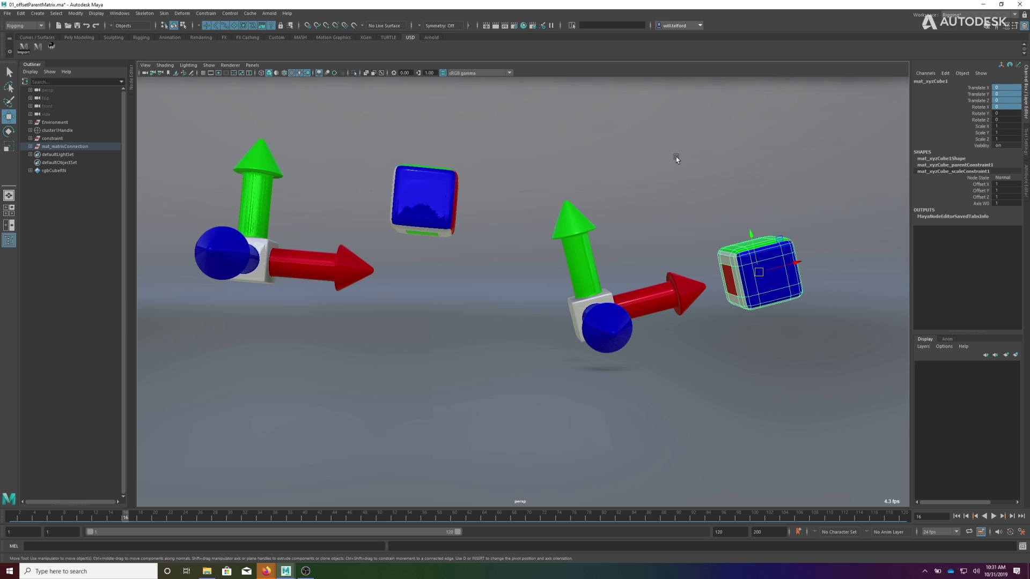
click(606, 294)
mouse_move(606, 294)
middle_down()
mouse_move(612, 279)
mouse_move(604, 290)
middle_up()
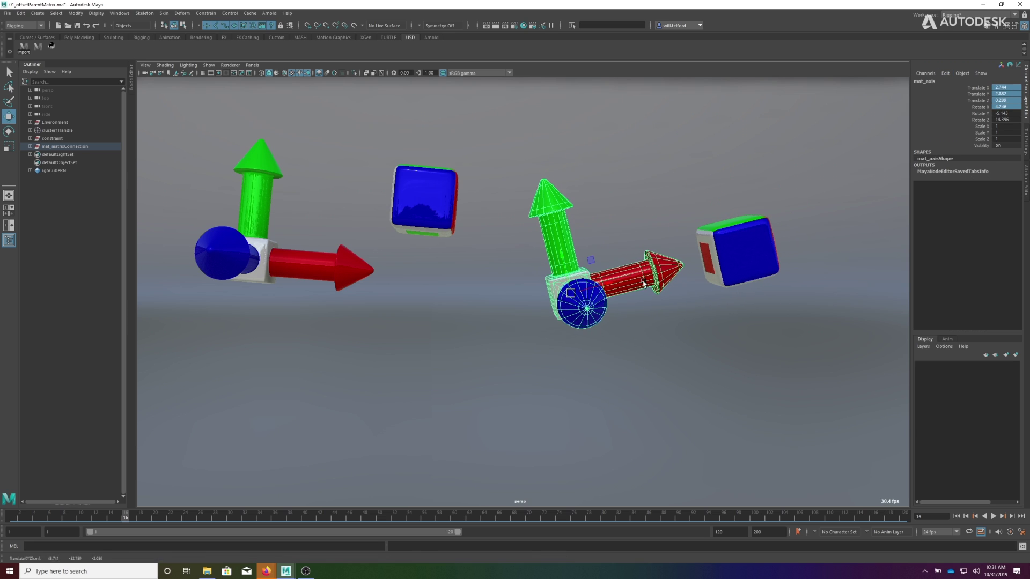
click(648, 201)
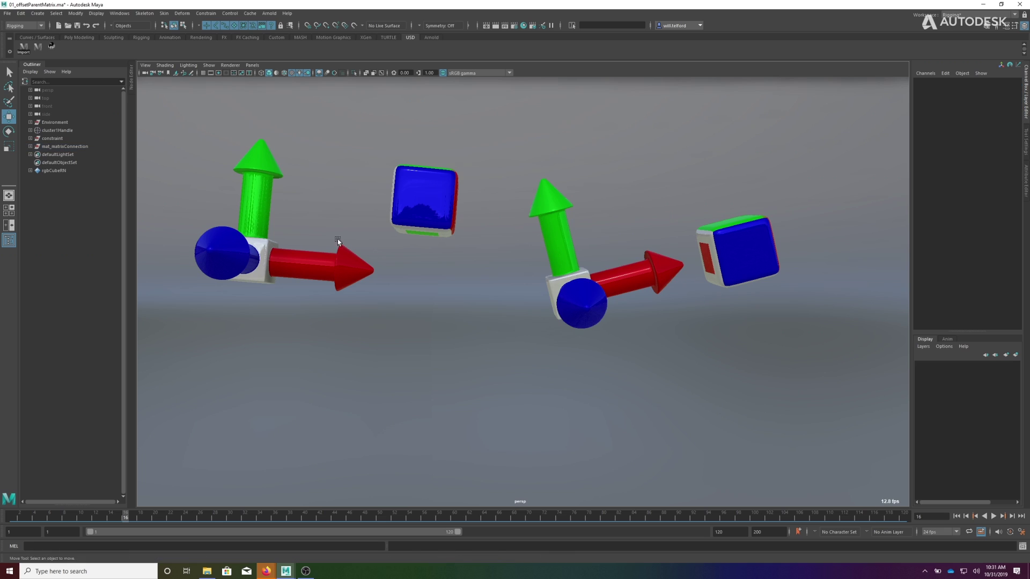
- Set the constraint-driven blue cube's translate and rotate channels to 0
click(410, 194)
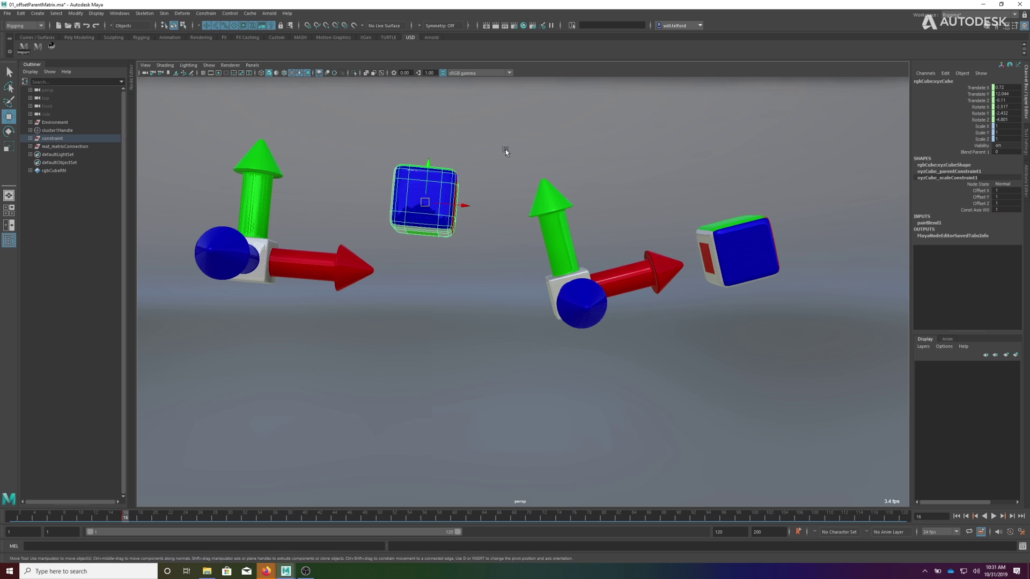
drag(1002, 87, 1003, 119)
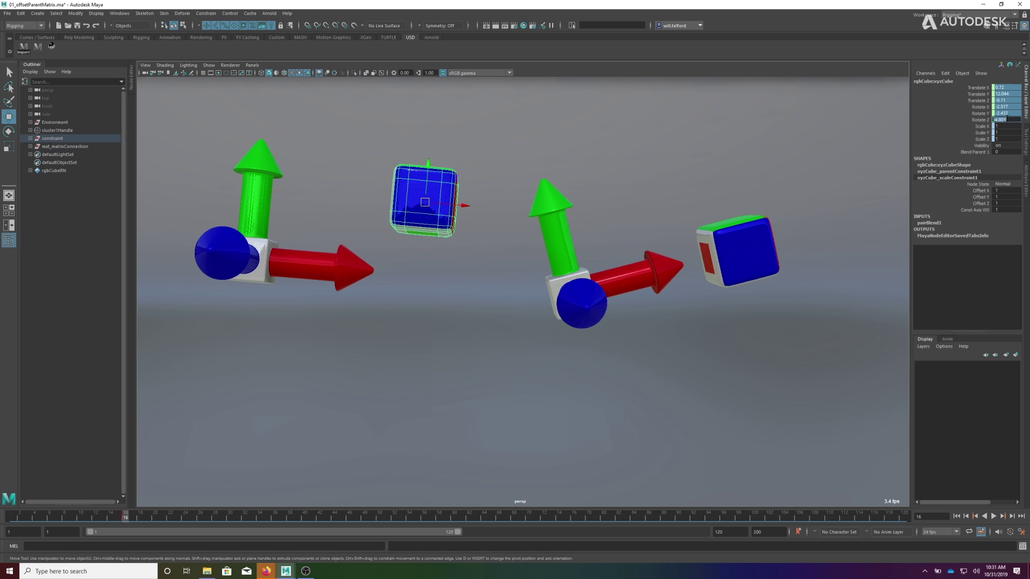
text(0)
key(Return)
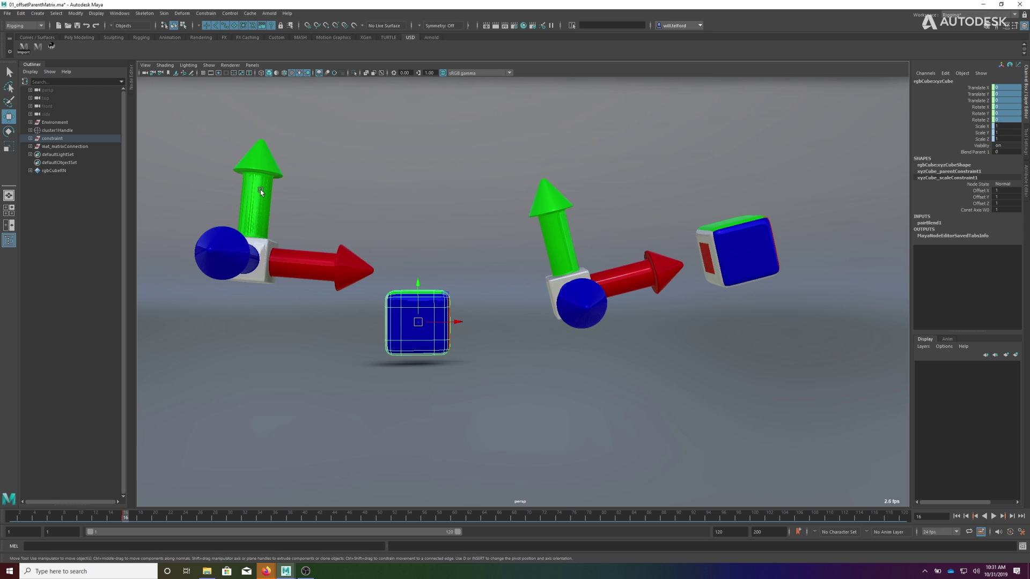